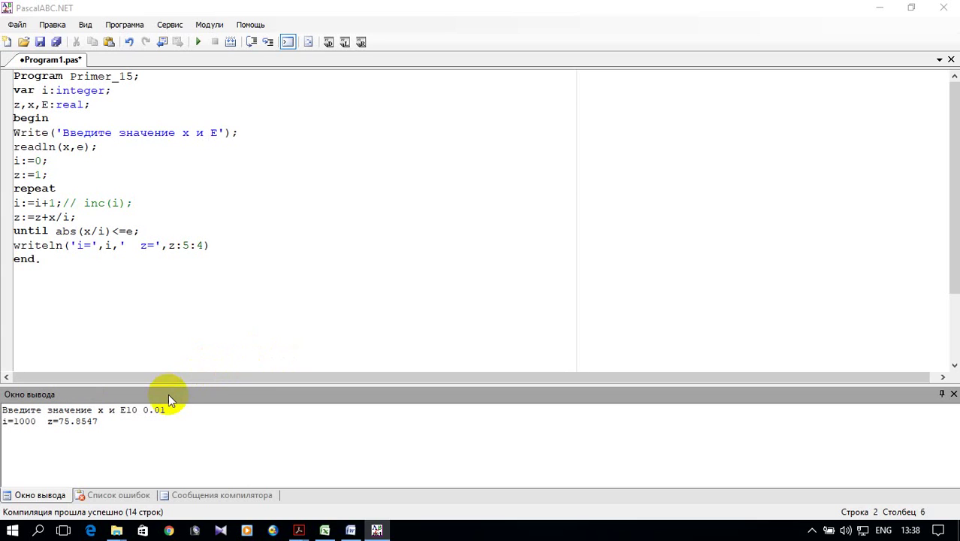
# Step: Run the Pascal program with the input values 1 for x and 0.1 for E
pyautogui.click(197, 43)
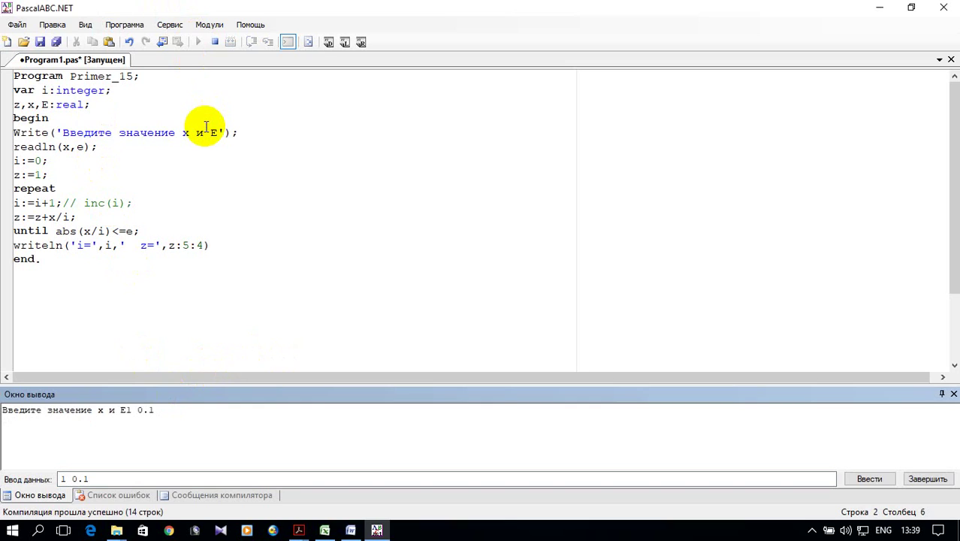
pyautogui.press('Return')
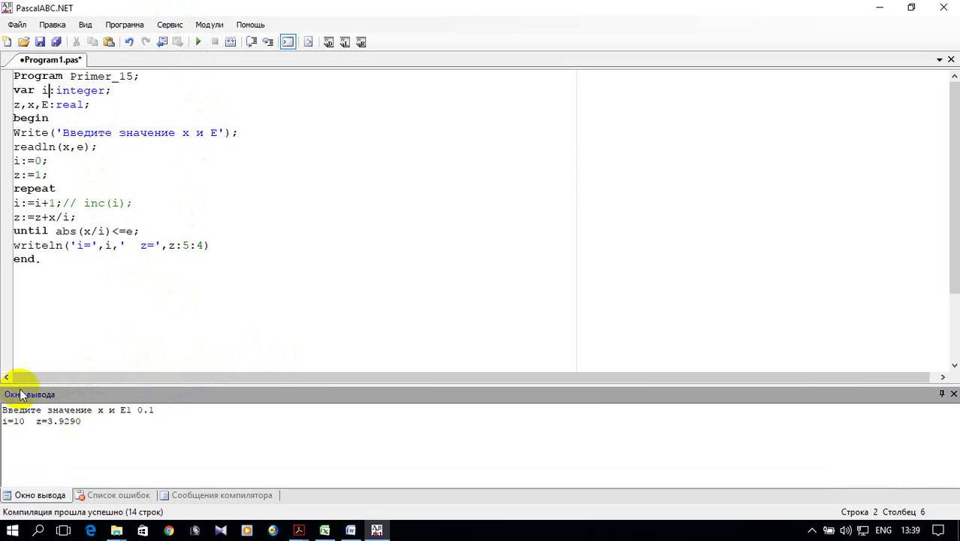
# Step: Copy the entire Primer_15 source code, from the Program line through end
pyautogui.click(43, 262)
pyautogui.moveTo(42, 262); pyautogui.dragTo(4, 76)
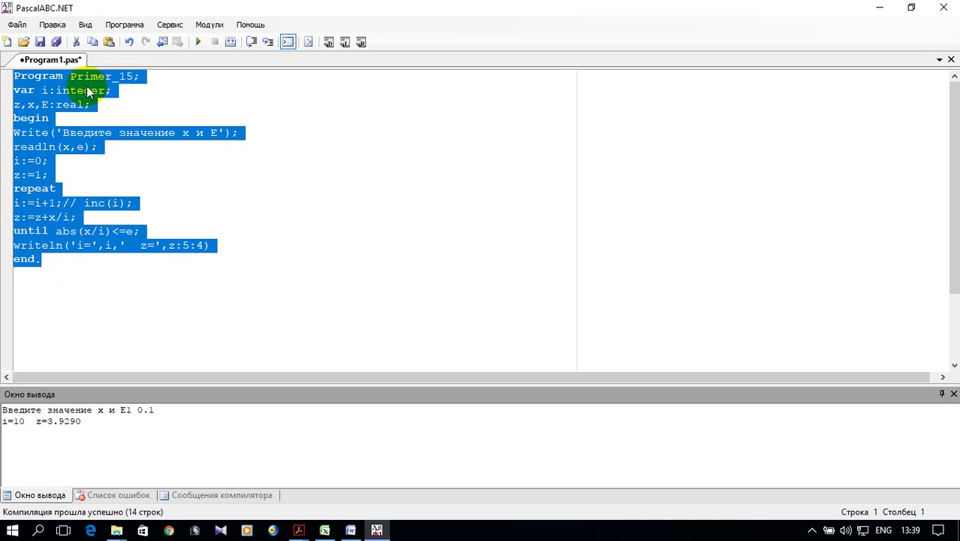
pyautogui.rightClick(58, 91)
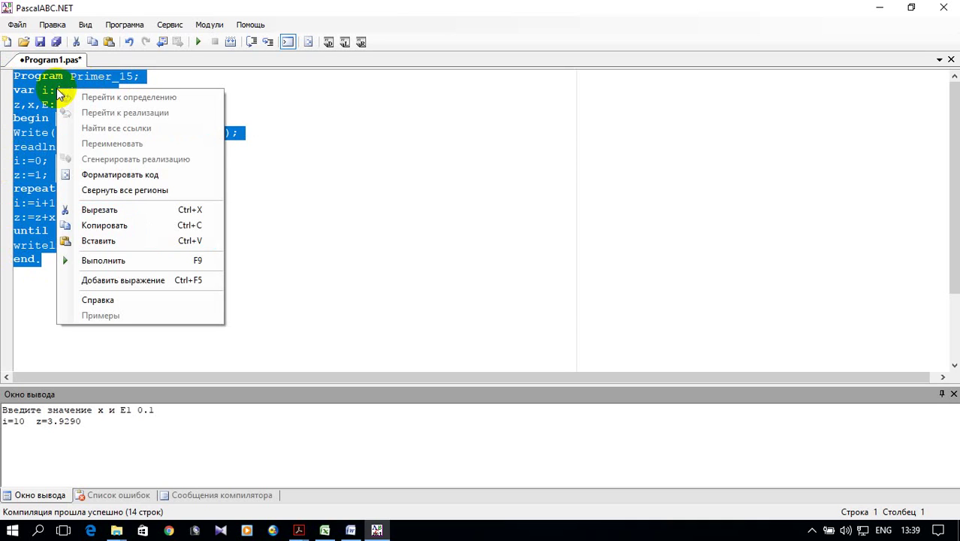
pyautogui.click(146, 225)
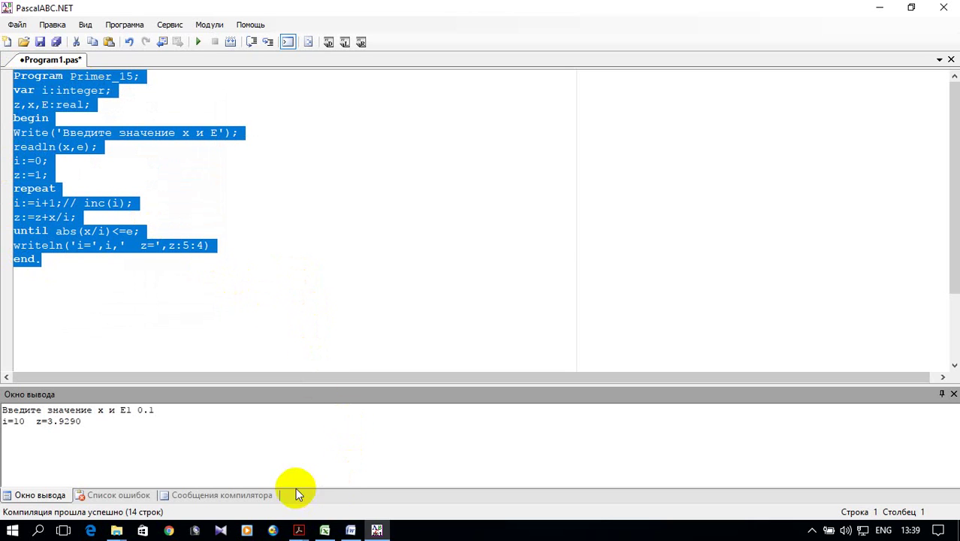
# Step: Switch to Excel, paste the program code starting at cell A2, and fit column A's width to its contents
pyautogui.click(319, 530)
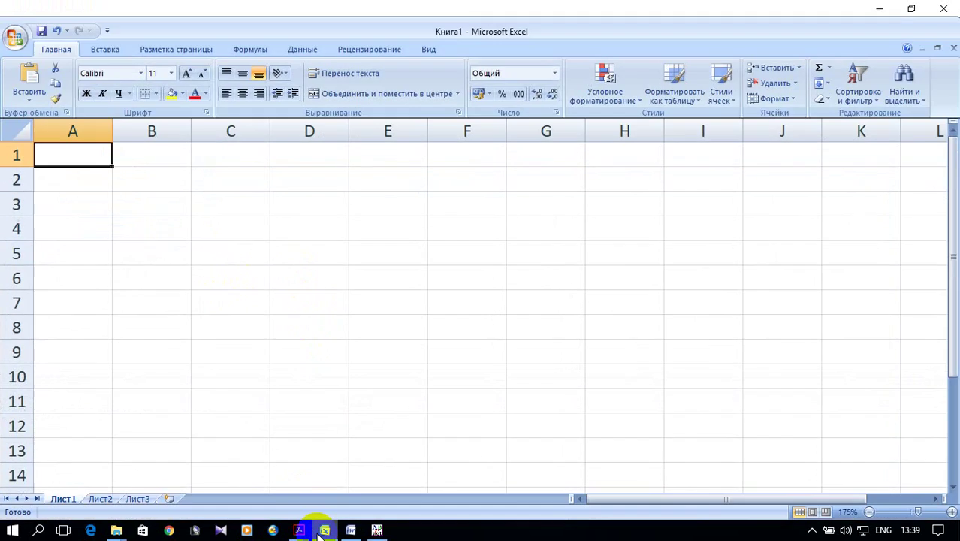
pyautogui.click(92, 186)
pyautogui.rightClick(91, 186)
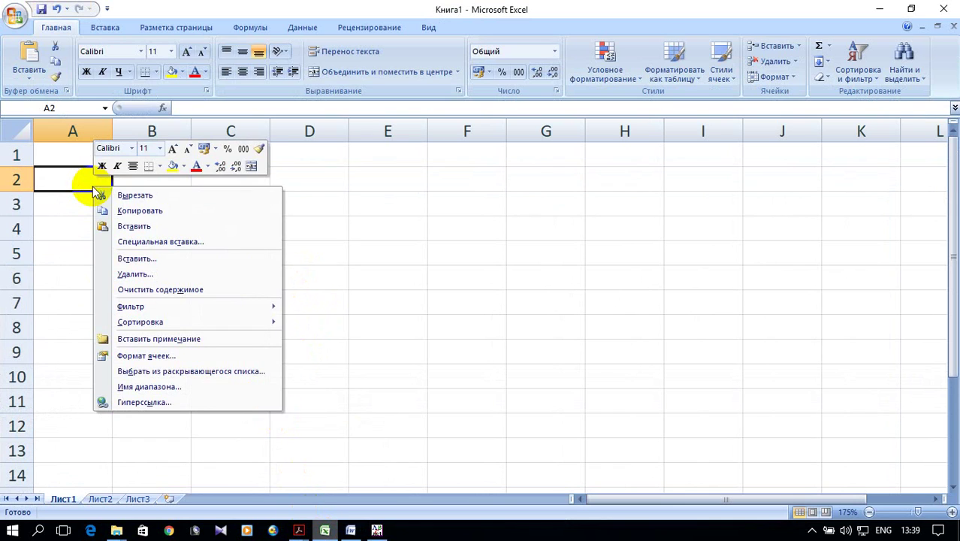
pyautogui.click(163, 226)
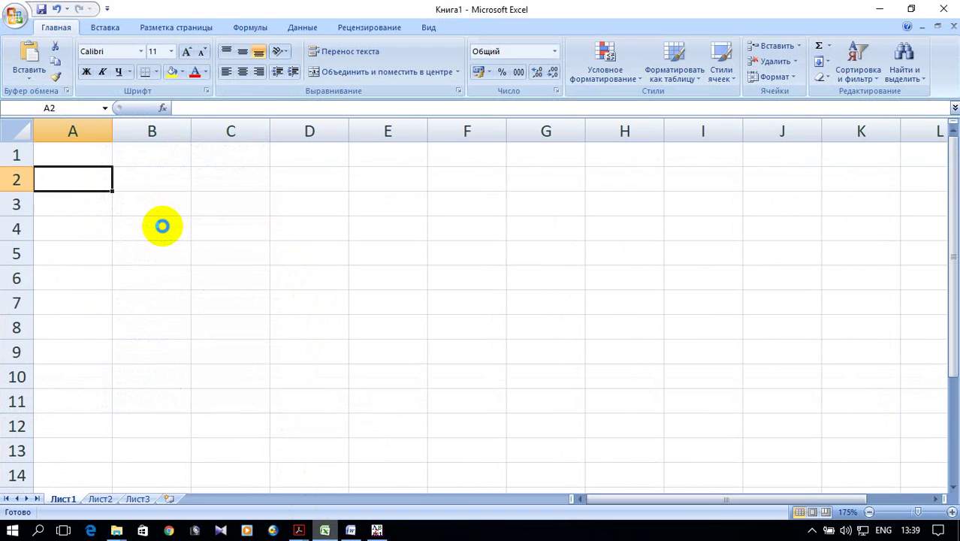
pyautogui.doubleClick(110, 132)
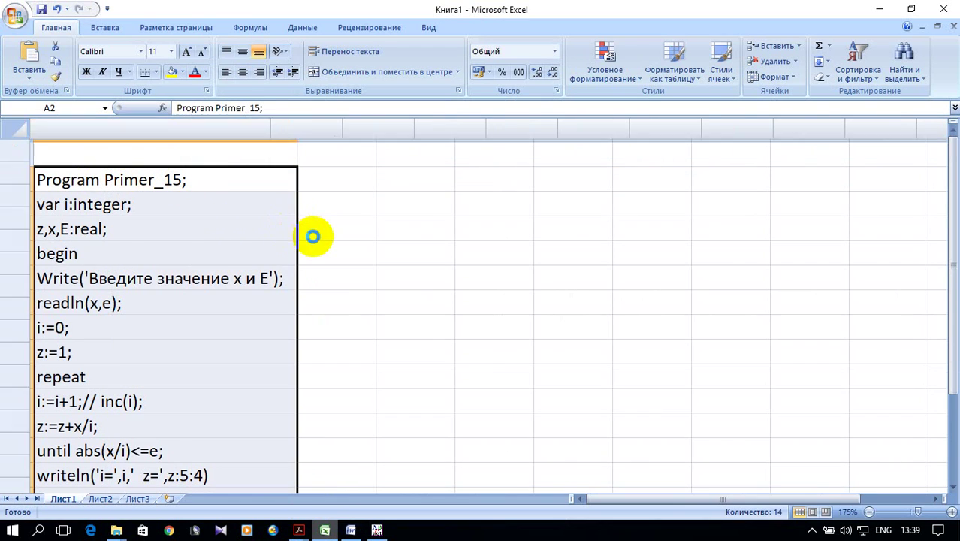
pyautogui.keyDown('ctrl'); pyautogui.scroll(-1, 312, 235); pyautogui.keyUp('ctrl')
# Step: Enter the column headings "Параметр" in B1 and "Значение" in C1
pyautogui.click(307, 152)
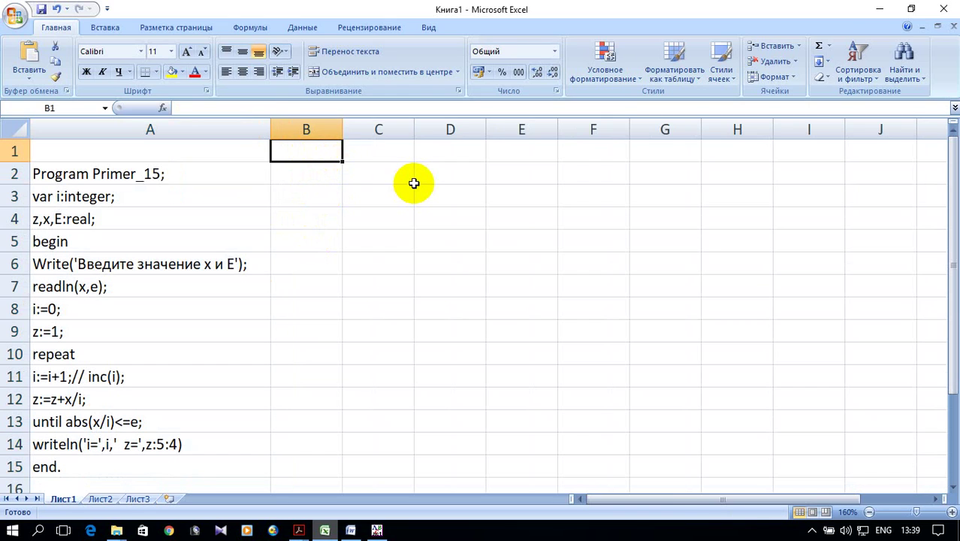
pyautogui.write('П')
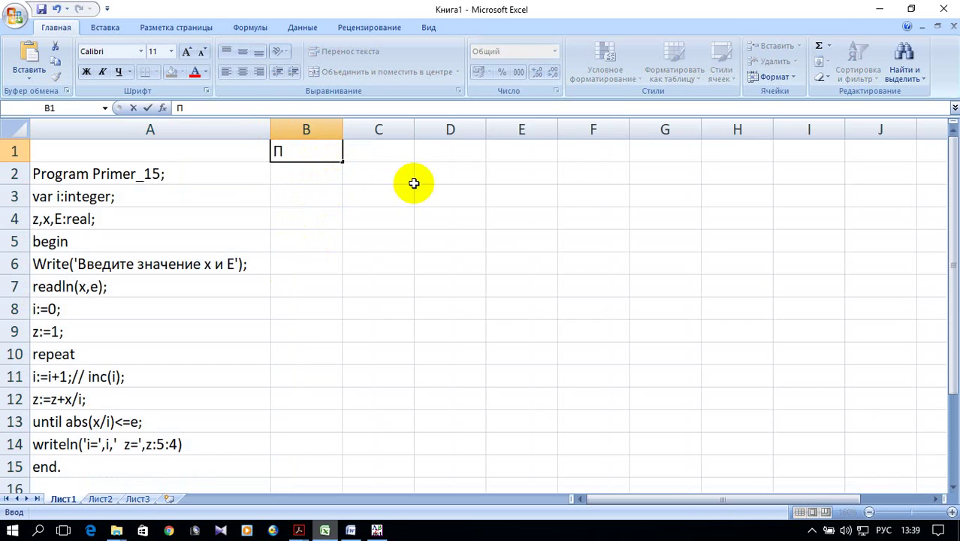
pyautogui.write('араметр')
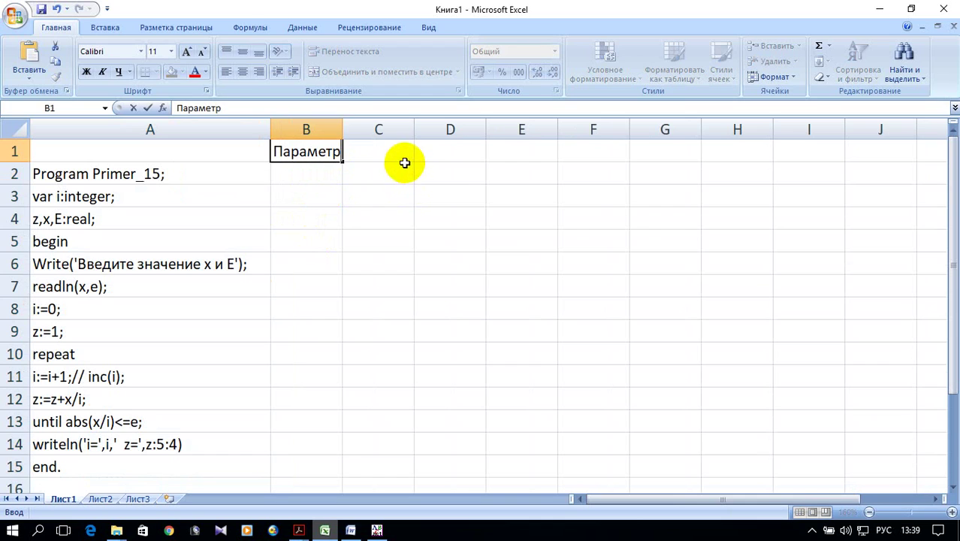
pyautogui.click(400, 155)
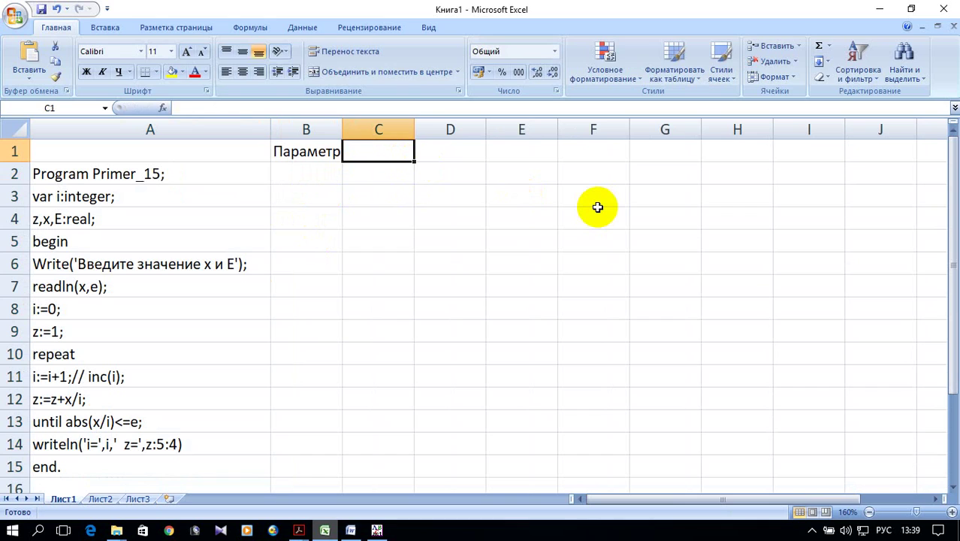
pyautogui.write('3')
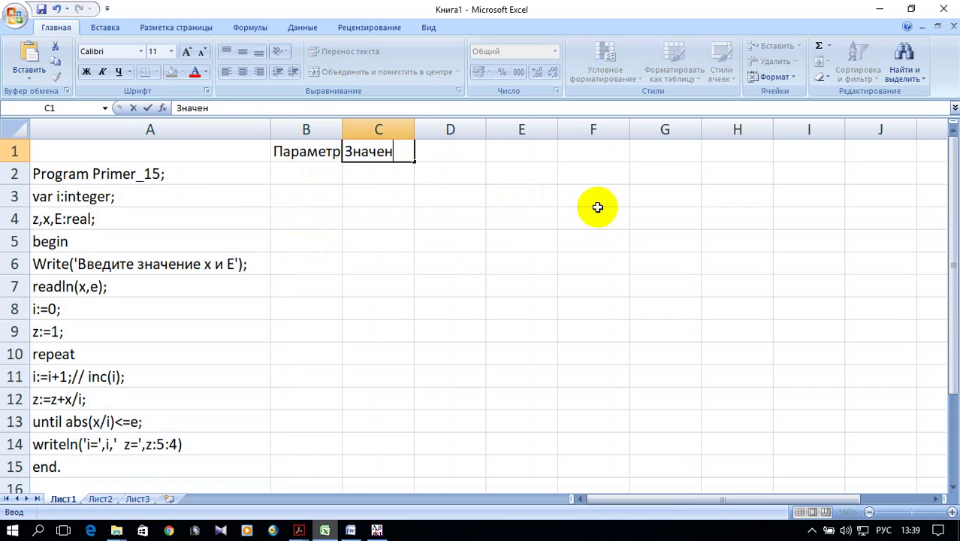
pyautogui.click(427, 242)
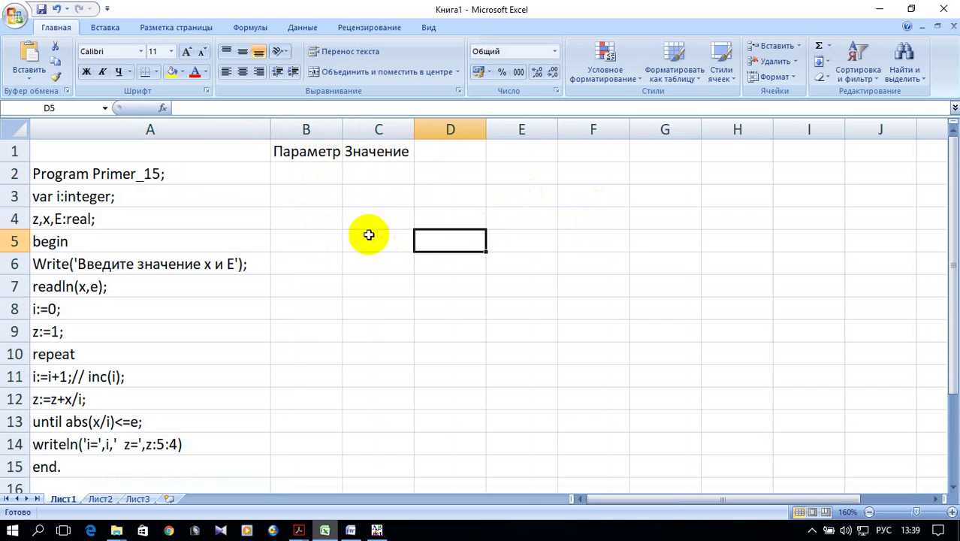
# Step: Label the input parameters with "e=" in B7 and "x=" in B6
pyautogui.click(311, 286)
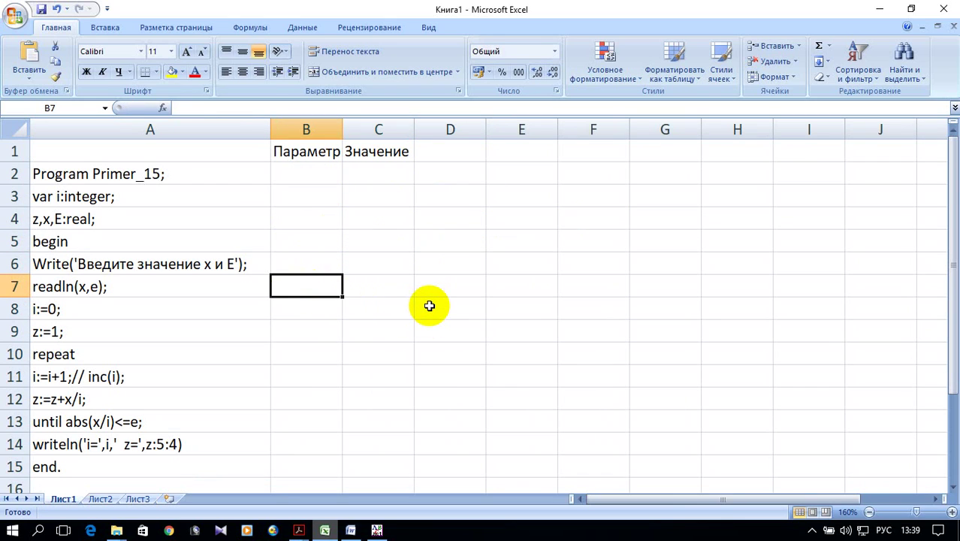
pyautogui.write('y')
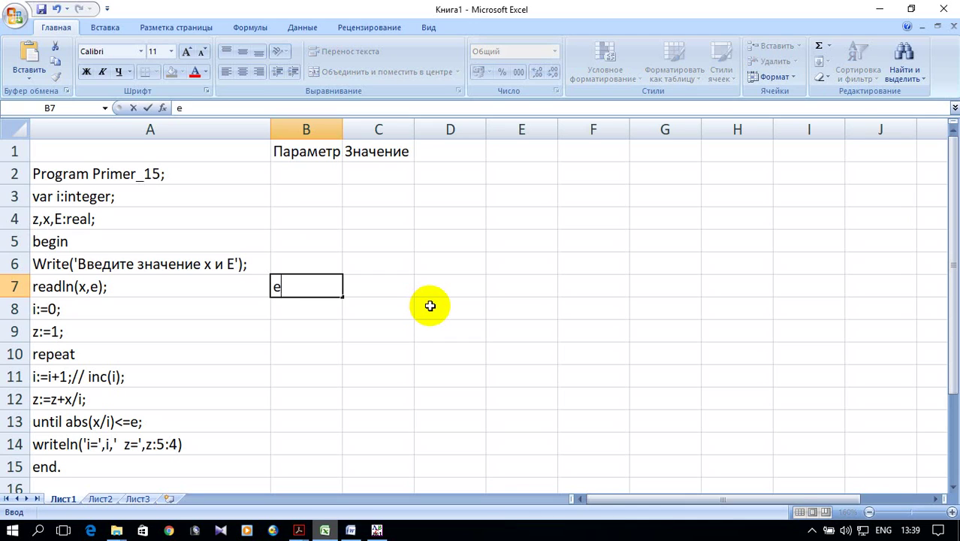
pyautogui.click(306, 259)
pyautogui.write('x')
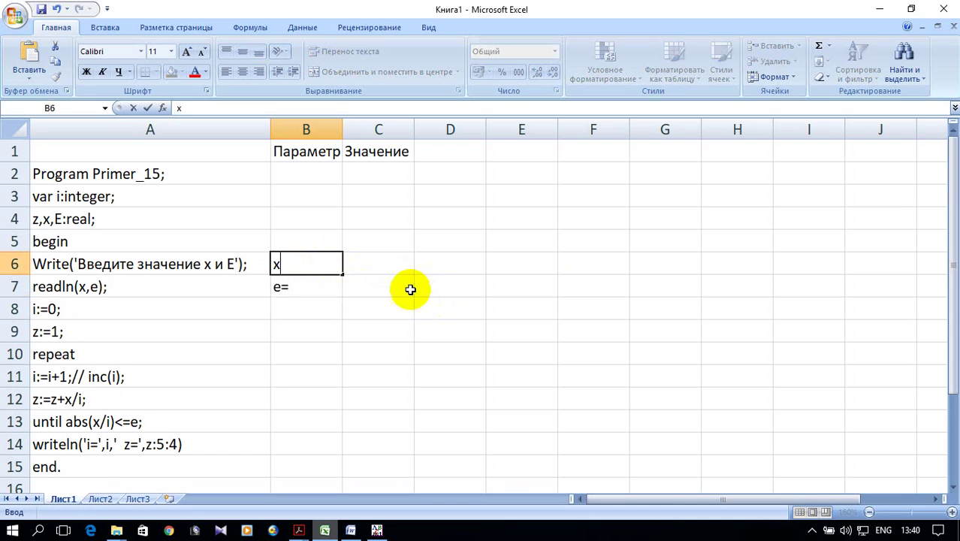
pyautogui.write('=')
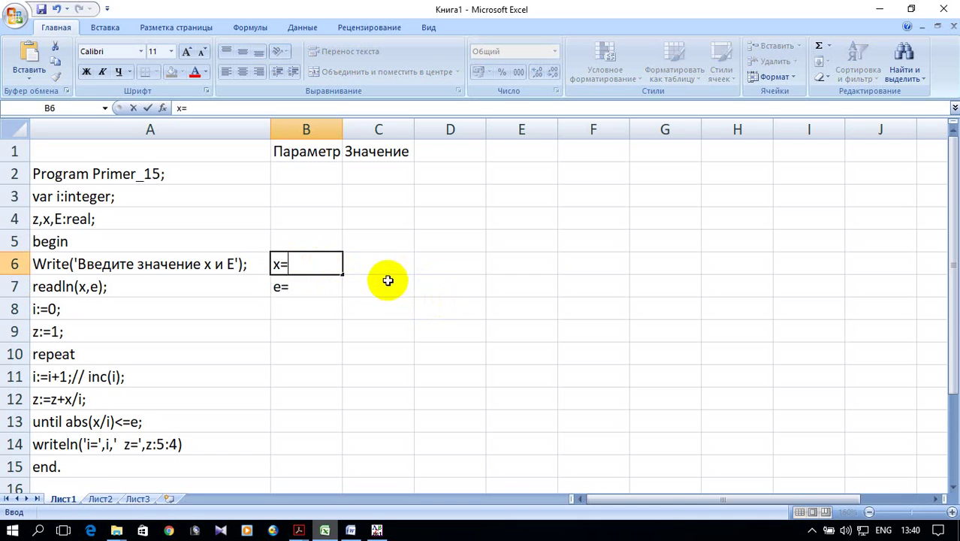
# Step: Enter the input values 1 for x in C6 and 0,1 for e in C7
pyautogui.click(382, 269)
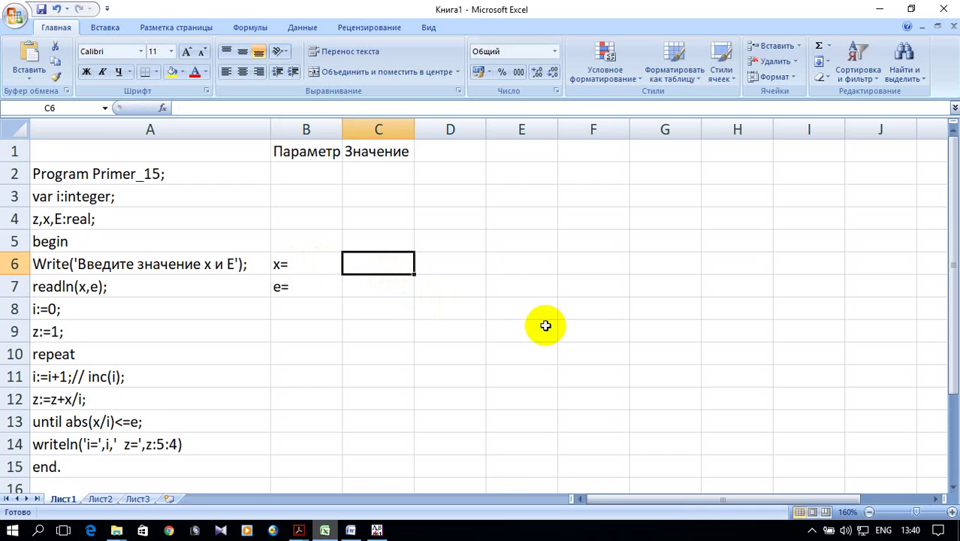
pyautogui.write('1')
pyautogui.click(382, 282)
pyautogui.write('0,')
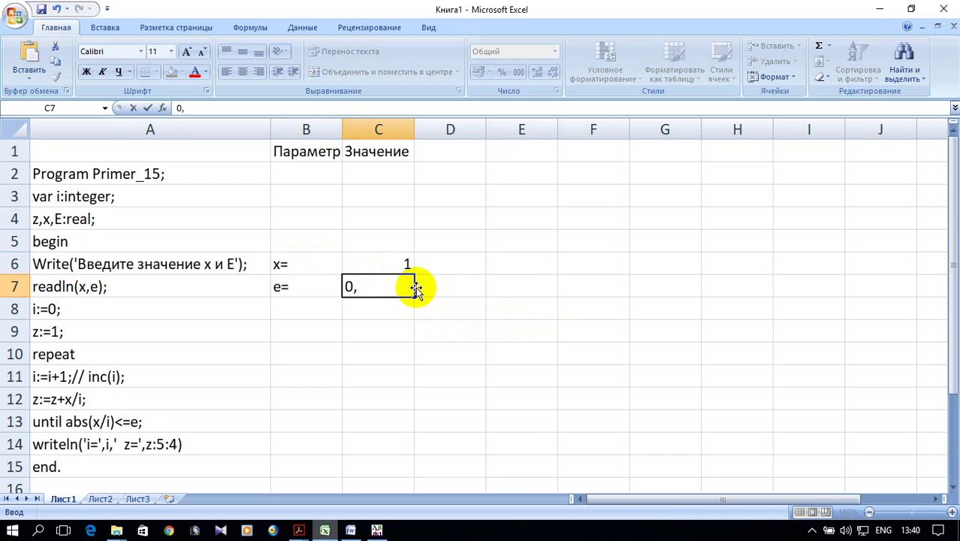
pyautogui.write('1')
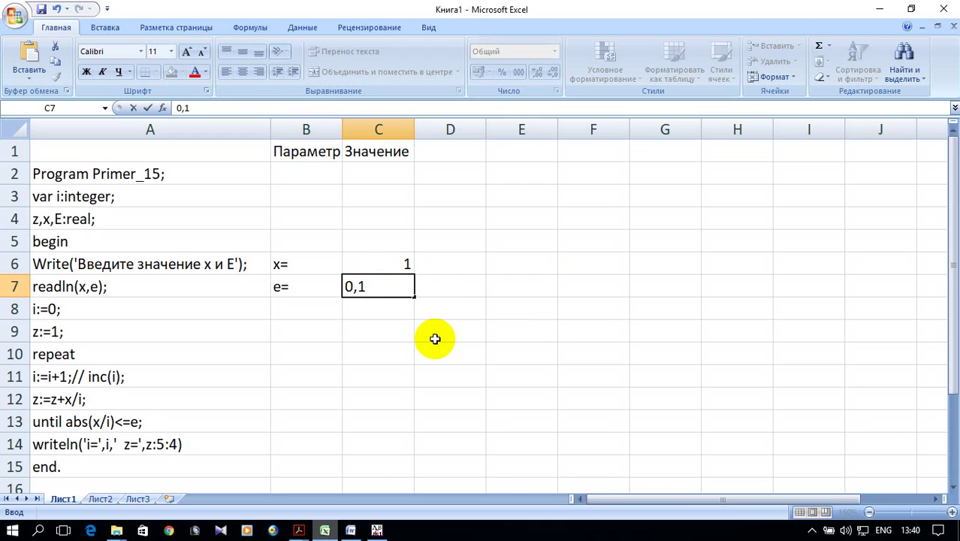
pyautogui.click(435, 339)
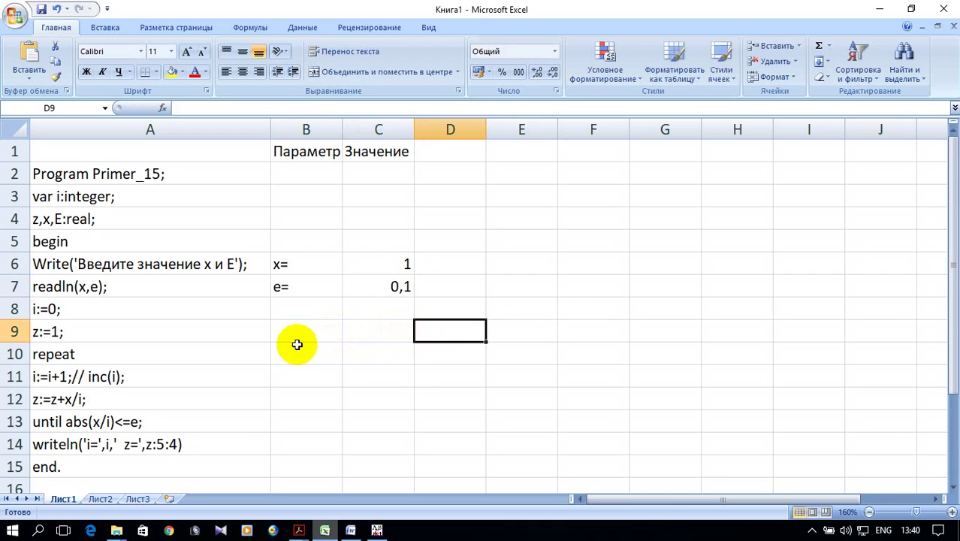
# Step: Add the initial counter on the i:=0 row, with "i=" in B8 and 0 in C8
pyautogui.click(330, 308)
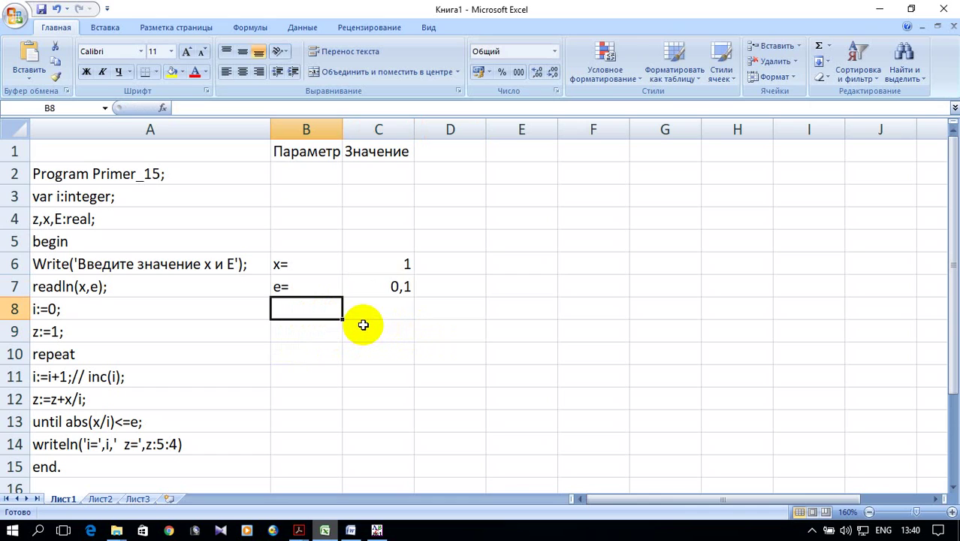
pyautogui.write('i=')
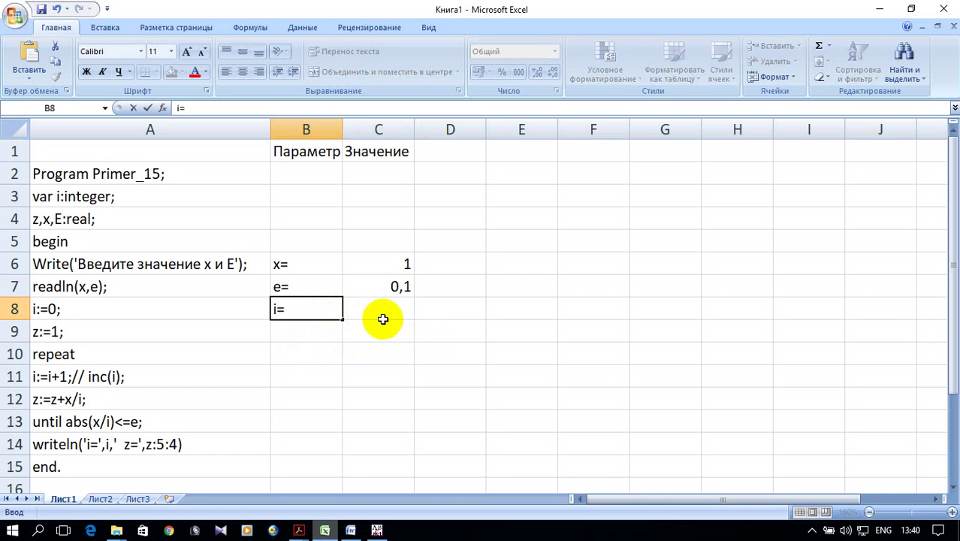
pyautogui.click(380, 320)
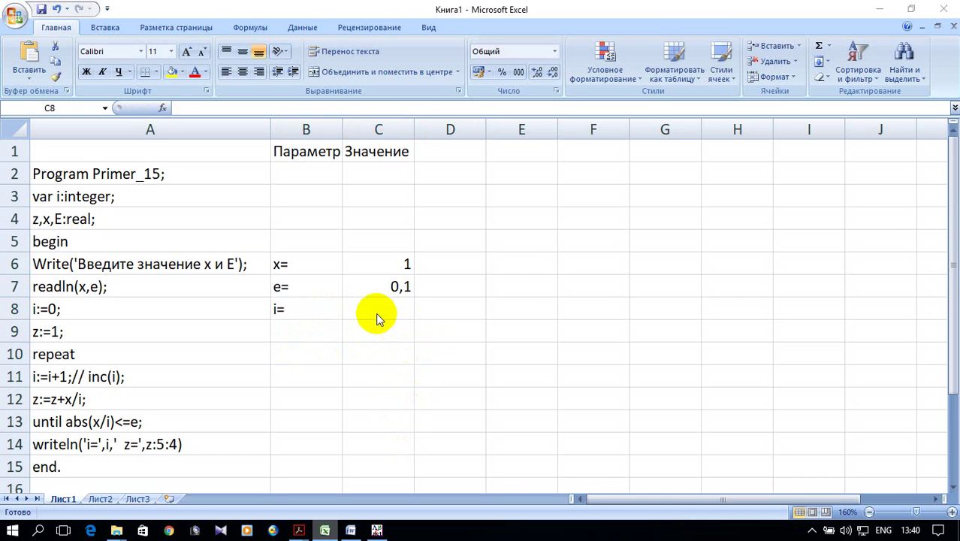
pyautogui.click(377, 314)
pyautogui.write('0')
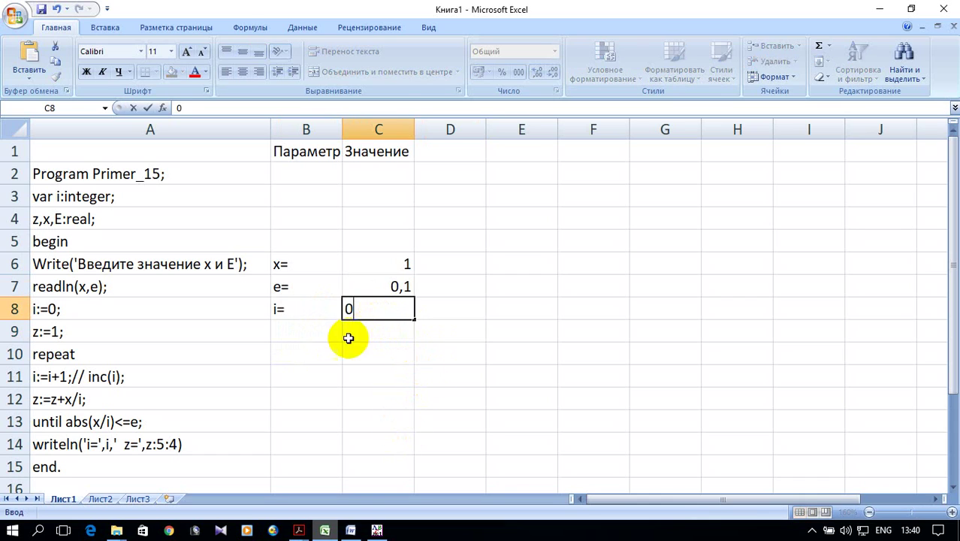
# Step: Add the initial sum on the z:=1 row, with "z=" in B9 and 1 in C9
pyautogui.click(314, 332)
pyautogui.write('z=')
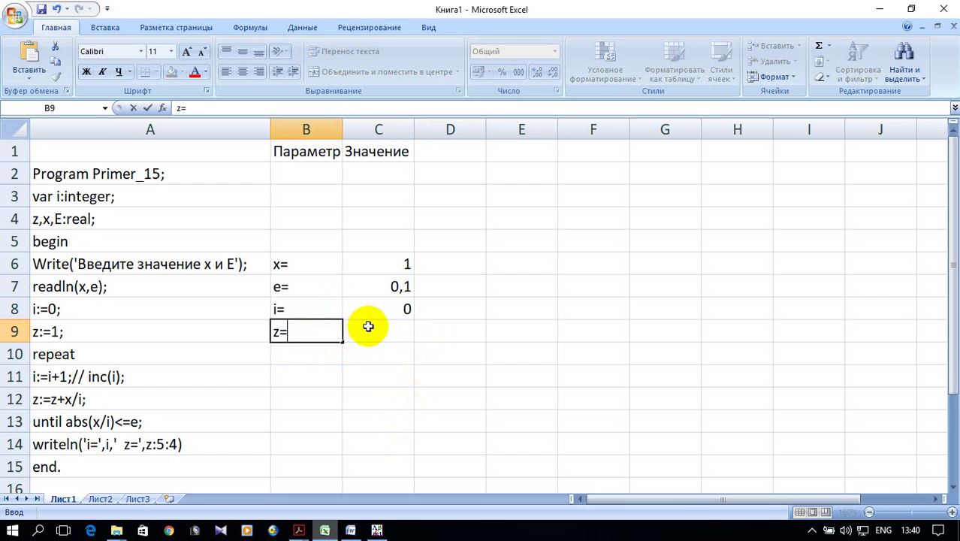
pyautogui.click(368, 327)
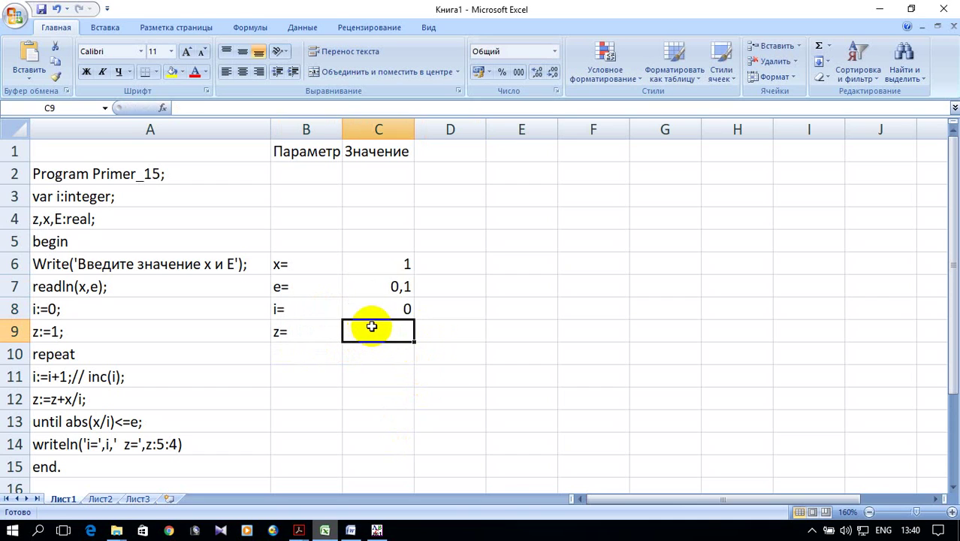
pyautogui.write('1')
pyautogui.click(375, 376)
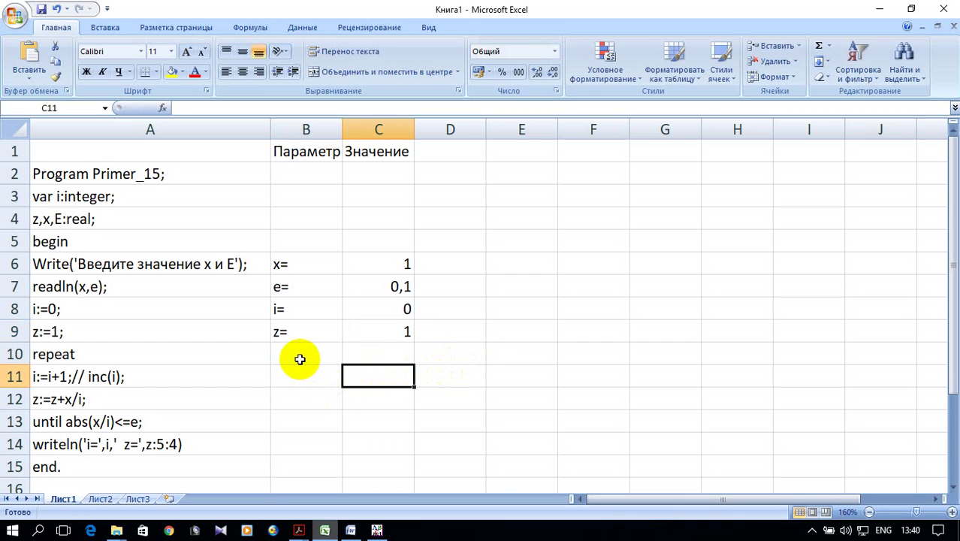
# Step: On the i:=i+1 row, label B11 "i=" and calculate the incremented counter in C11 with =C8+1
pyautogui.click(330, 381)
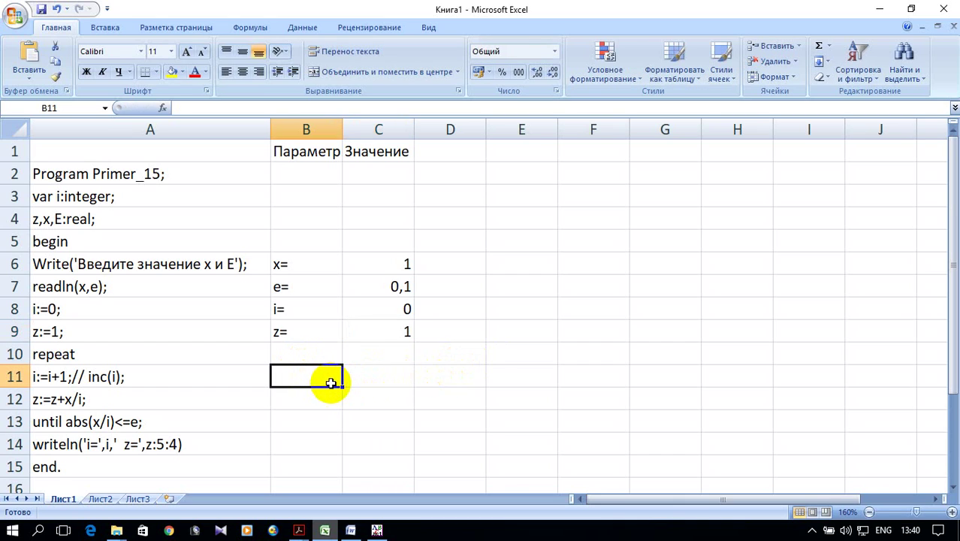
pyautogui.write('i=')
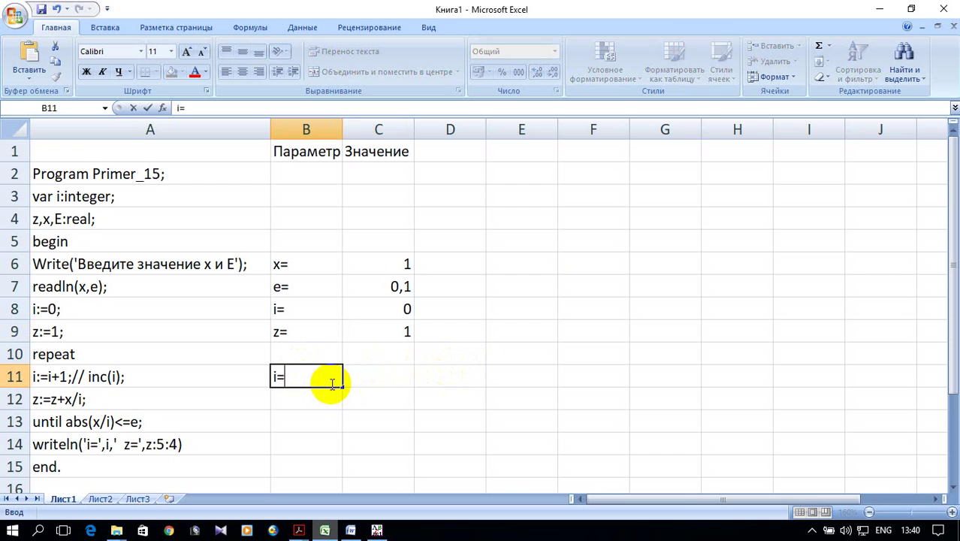
pyautogui.click(364, 378)
pyautogui.write('=')
pyautogui.click(379, 311)
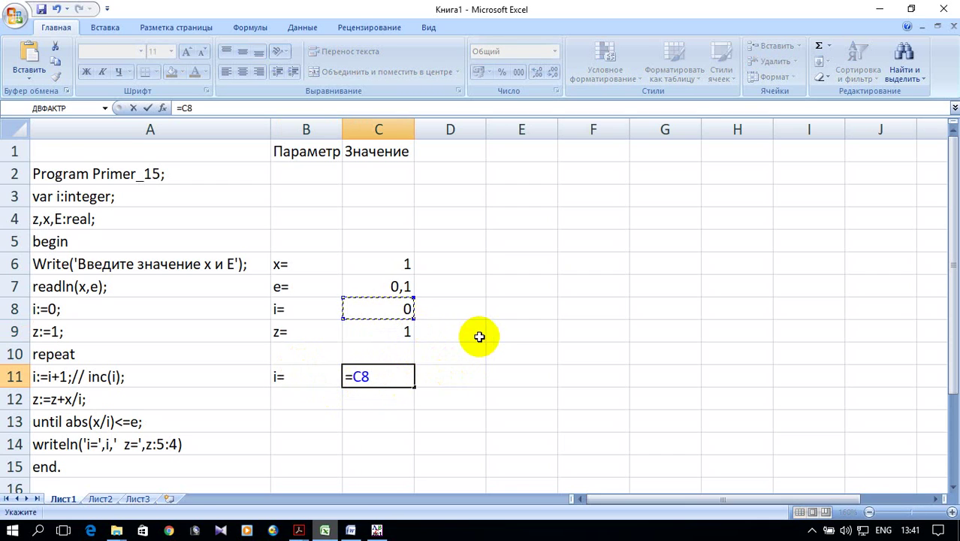
pyautogui.write('+1')
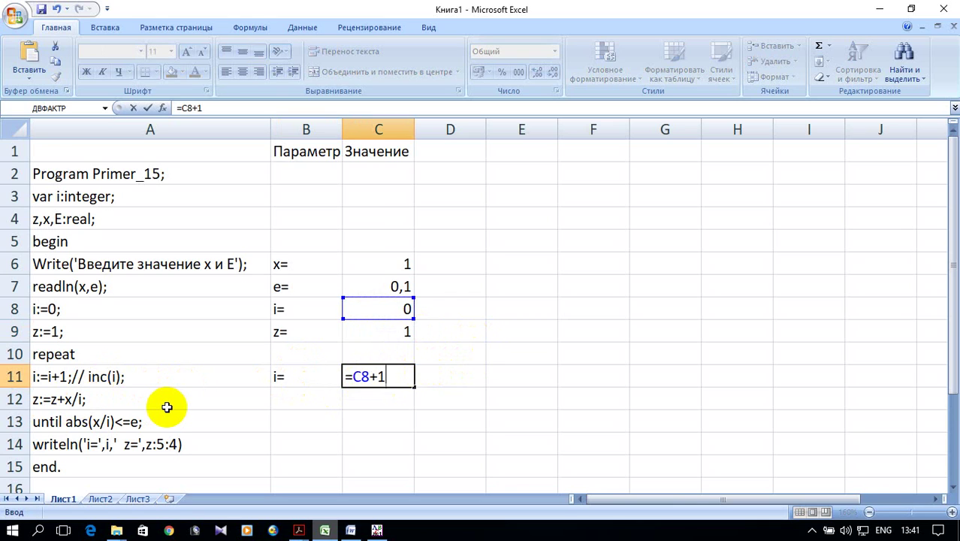
pyautogui.press('Return')
pyautogui.click(395, 375)
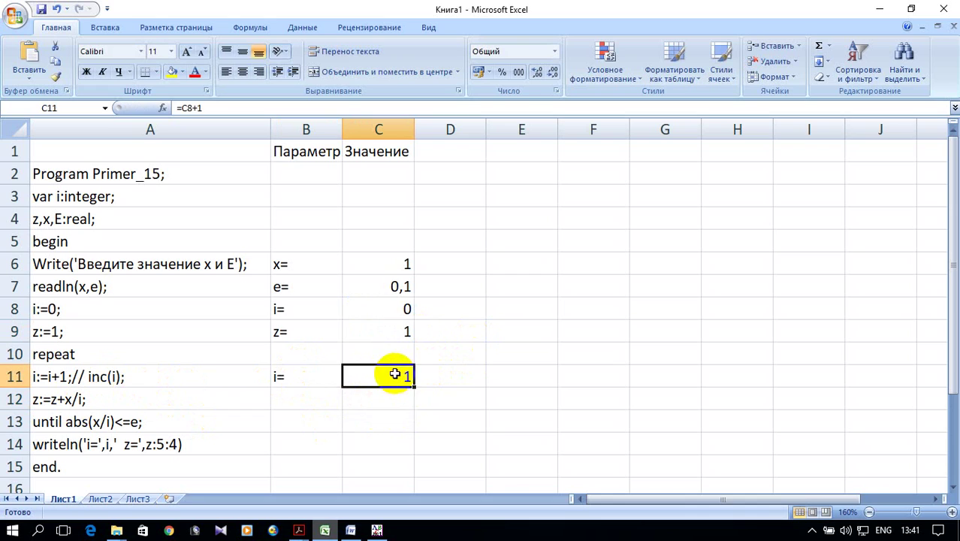
# Step: Copy the counter formula from C11 into D11 and repoint its reference so that it reads =C11+1
pyautogui.moveTo(414, 385); pyautogui.dragTo(459, 376)
pyautogui.doubleClick(455, 376)
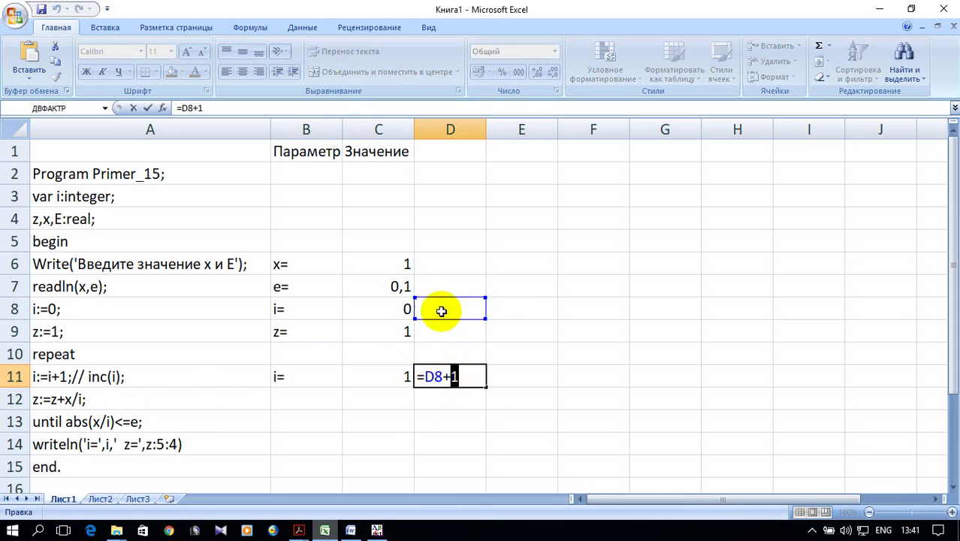
pyautogui.moveTo(418, 307); pyautogui.dragTo(384, 372)
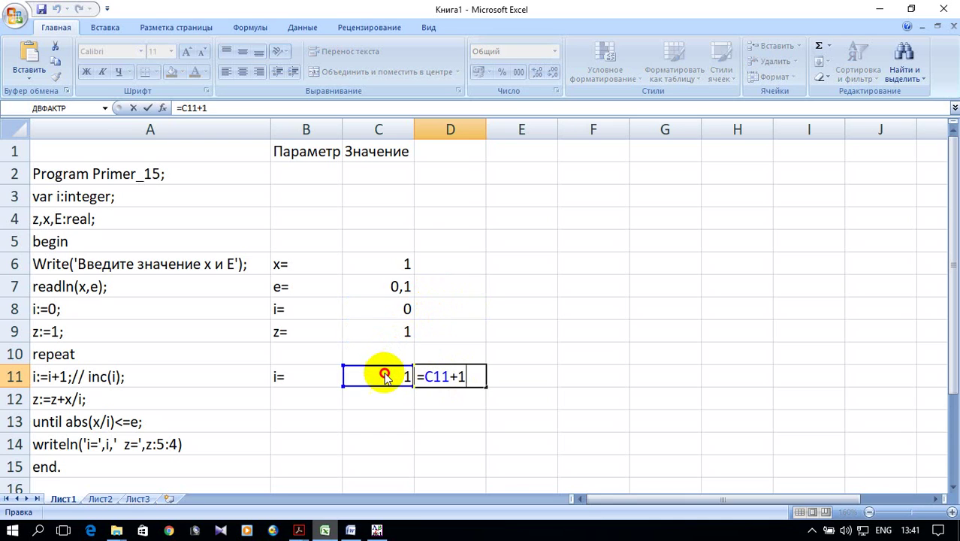
pyautogui.press('Return')
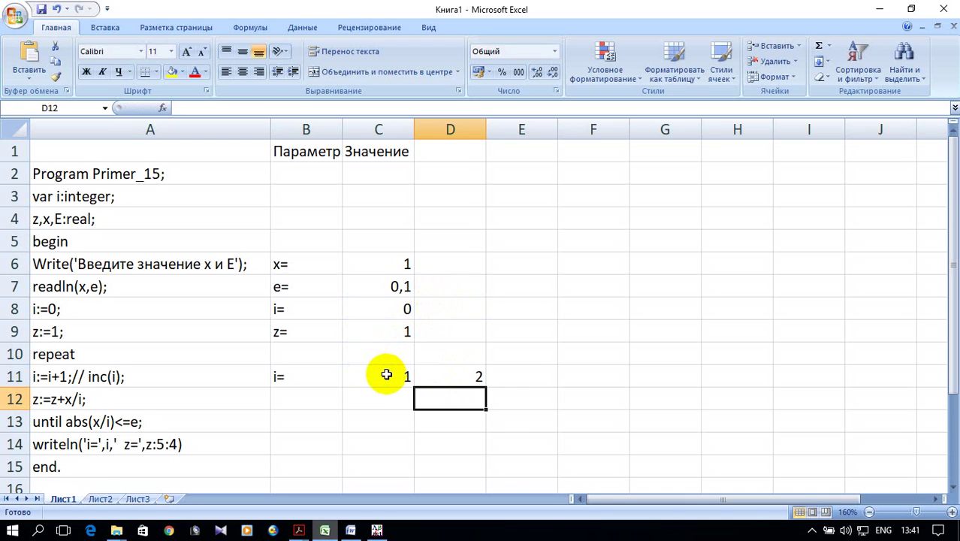
# Step: Fill the counter formula from D11 across row 11 through L11
pyautogui.click(469, 377)
pyautogui.moveTo(484, 386); pyautogui.dragTo(848, 387)
pyautogui.moveTo(952, 391); pyautogui.dragTo(793, 378)
pyautogui.moveTo(733, 507); pyautogui.dragTo(662, 511)
# Step: On the z:=z+x/i row, label B12 "z=" and calculate the sum in C12 with =C9+$C6/C11
pyautogui.click(308, 405)
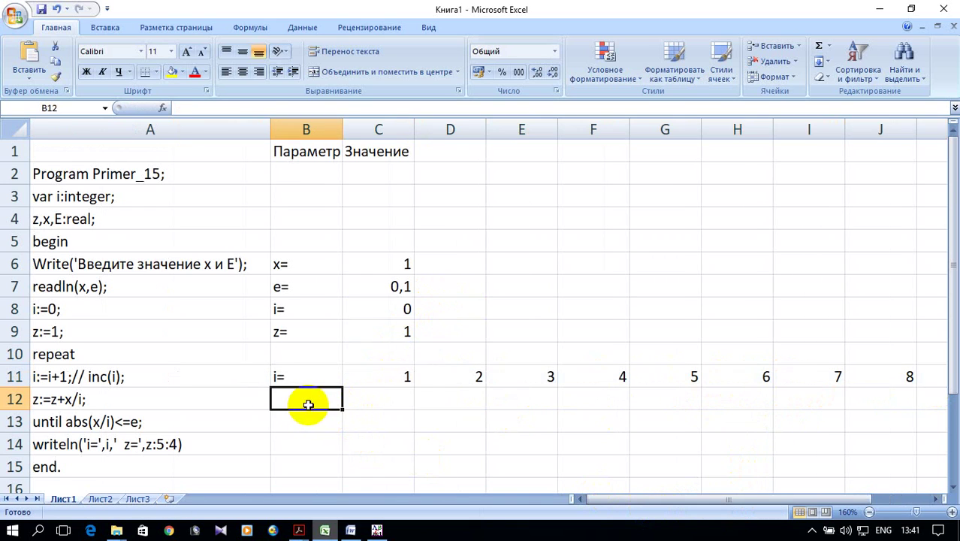
pyautogui.write('z=')
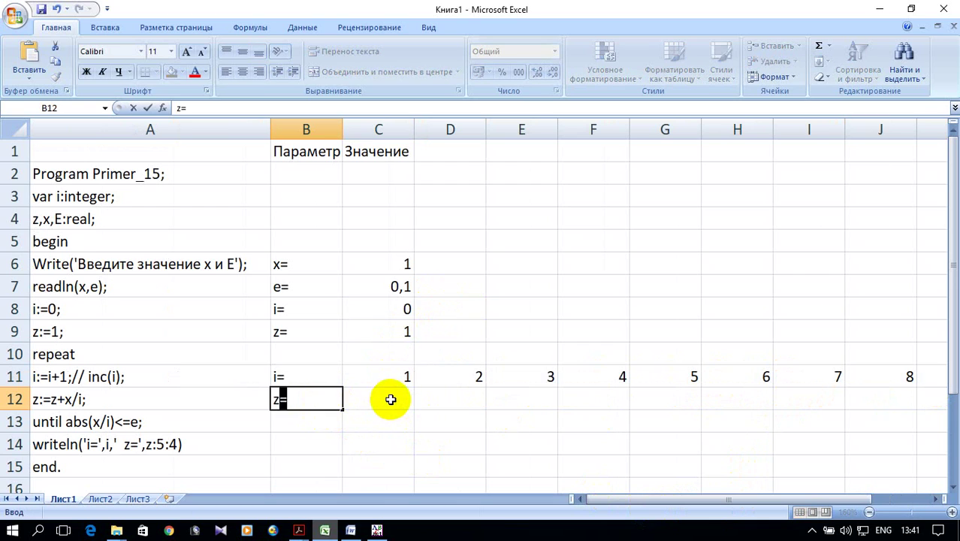
pyautogui.click(388, 398)
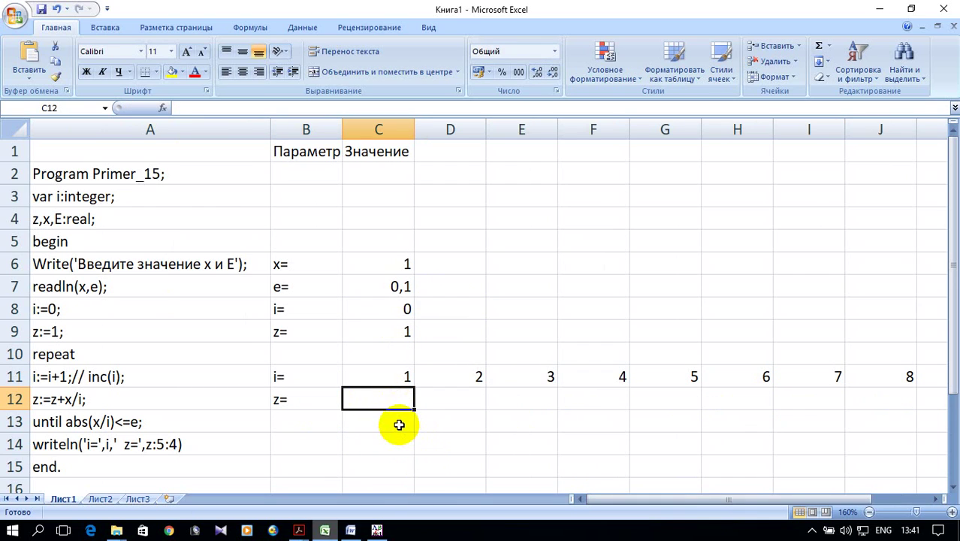
pyautogui.write('=')
pyautogui.click(408, 331)
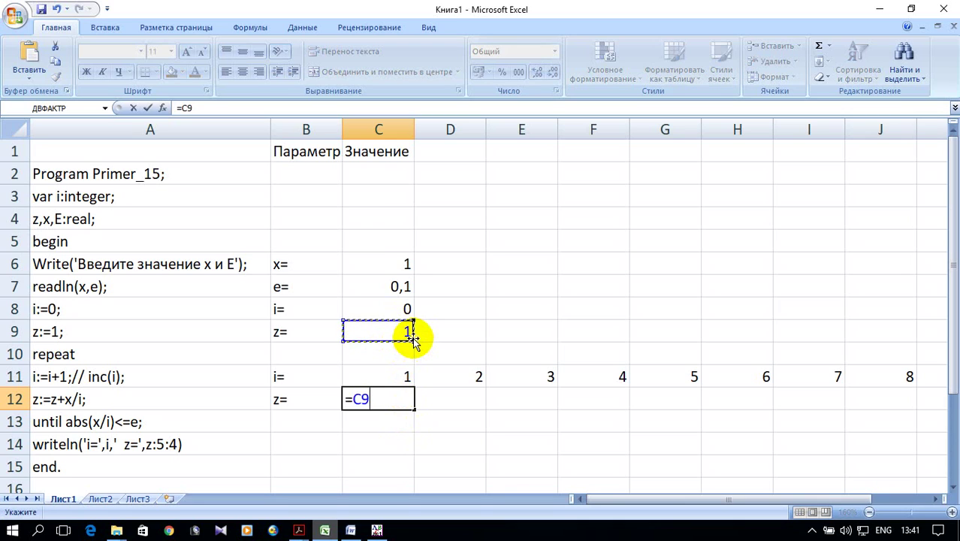
pyautogui.write('+')
pyautogui.click(381, 263)
pyautogui.click(374, 399)
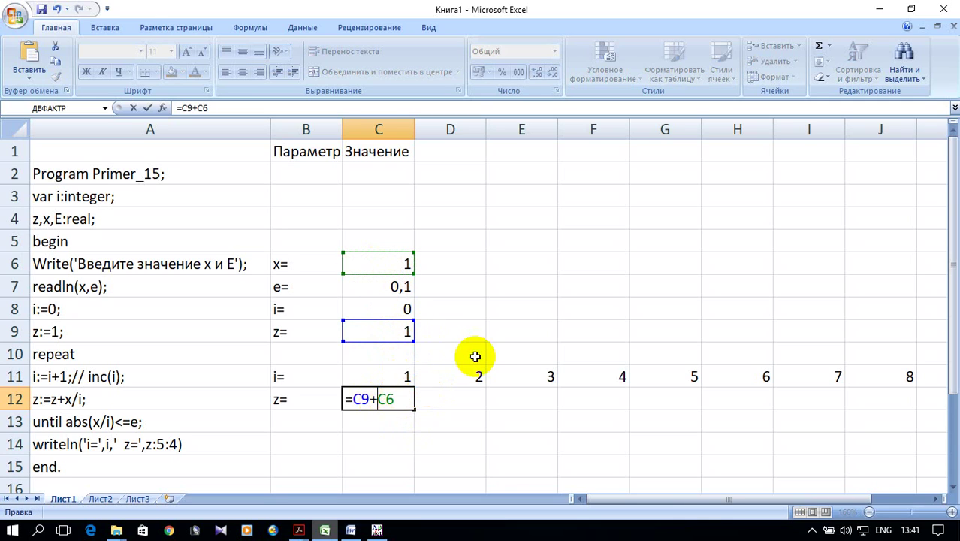
pyautogui.write('$')
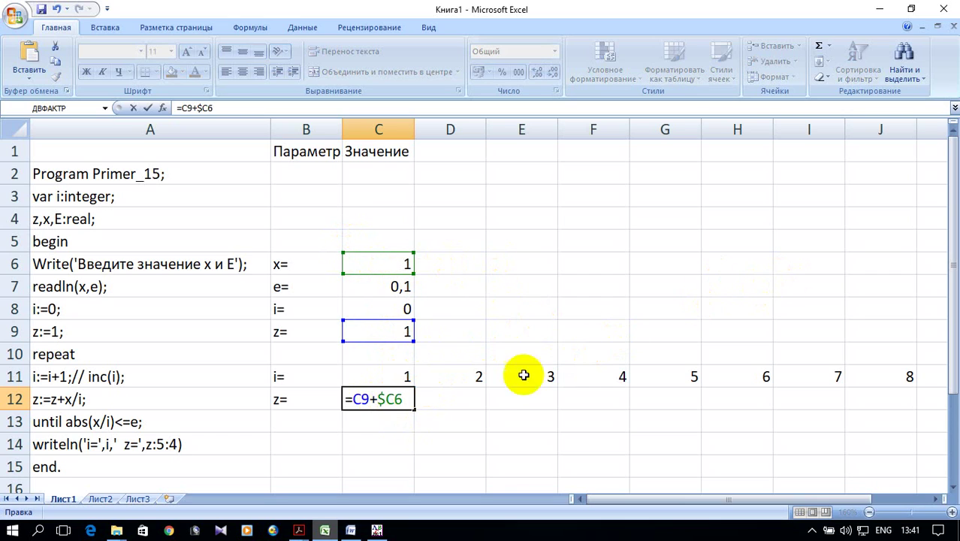
pyautogui.doubleClick(391, 402)
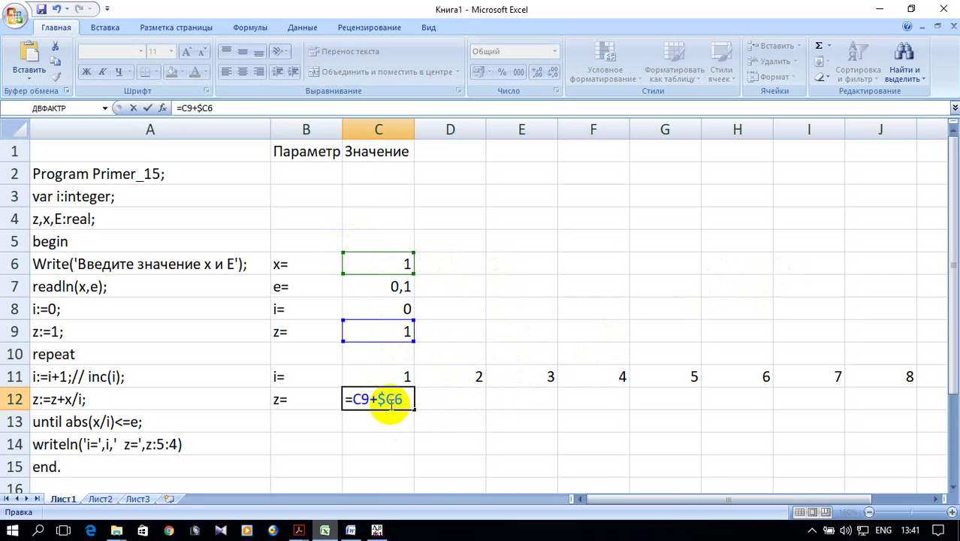
pyautogui.click(409, 399)
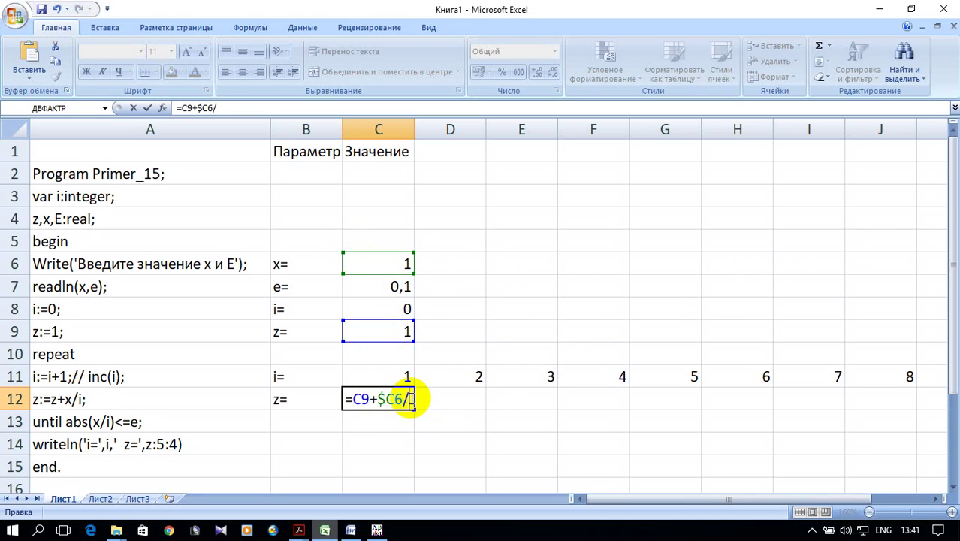
pyautogui.write('/')
pyautogui.click(371, 374)
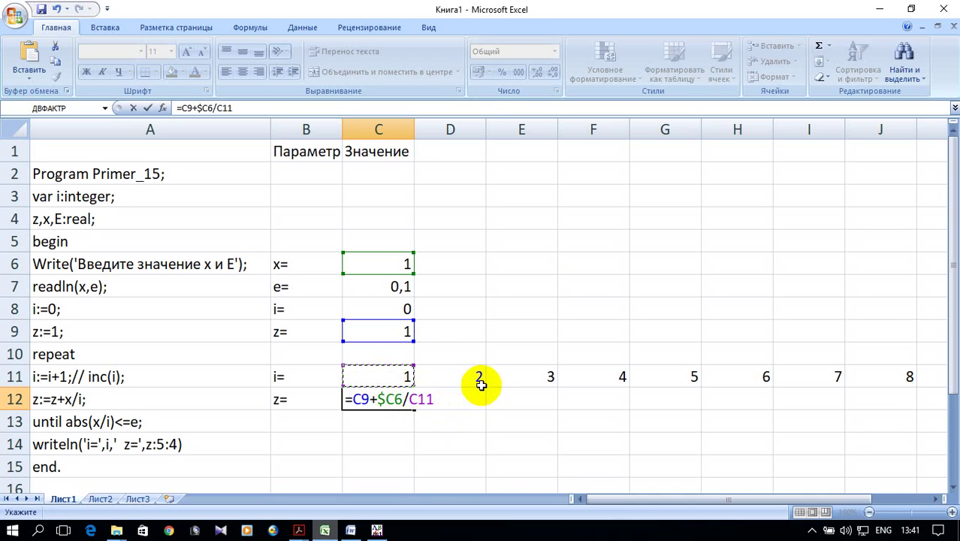
pyautogui.press('Return')
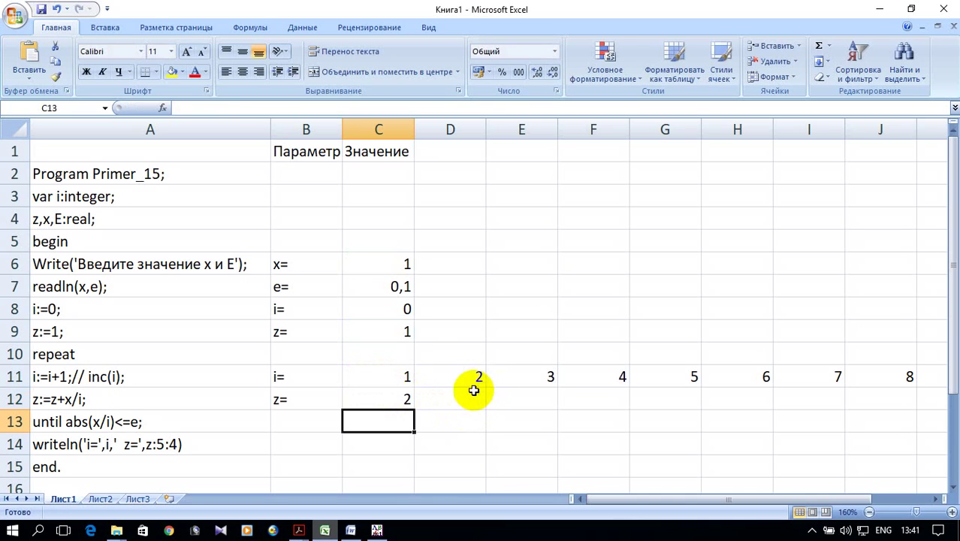
# Step: Copy the sum formula from C12 into D12 and repoint its first reference so that it reads =C12+$C6/D11
pyautogui.click(371, 400)
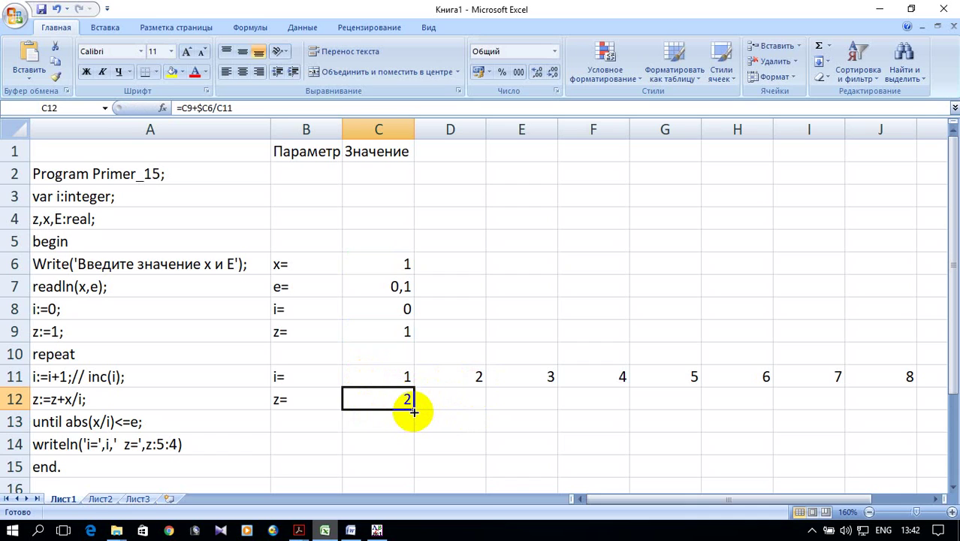
pyautogui.moveTo(413, 412); pyautogui.dragTo(492, 413)
pyautogui.doubleClick(465, 398)
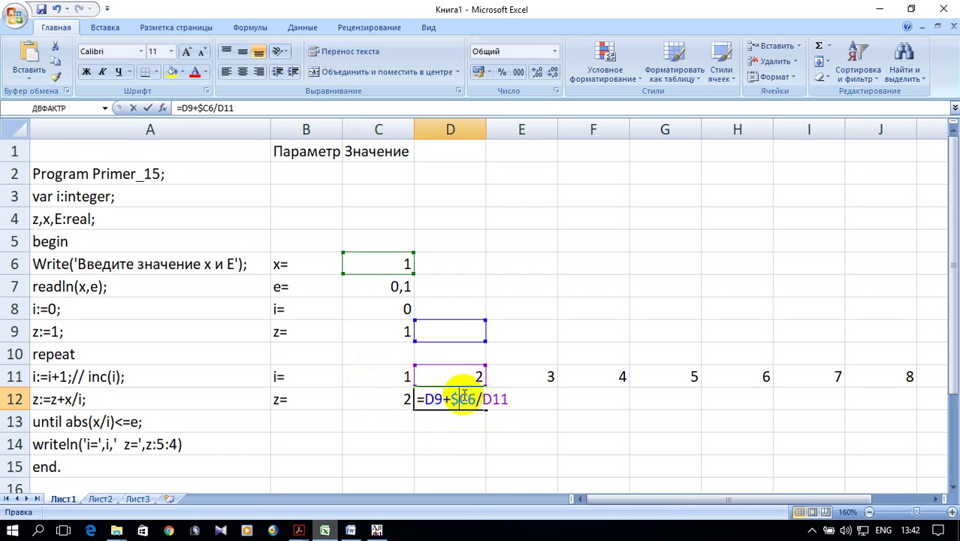
pyautogui.moveTo(455, 325); pyautogui.dragTo(378, 396)
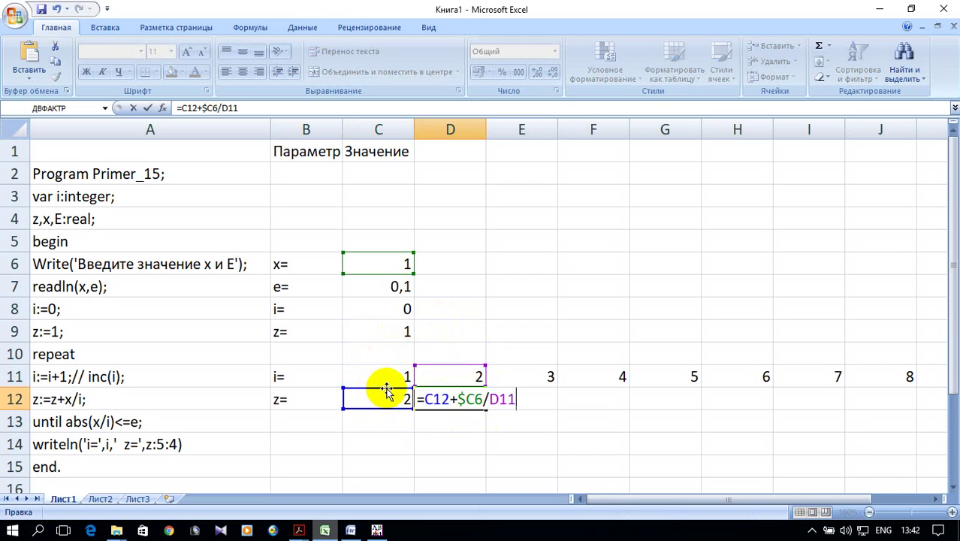
pyautogui.press('Return')
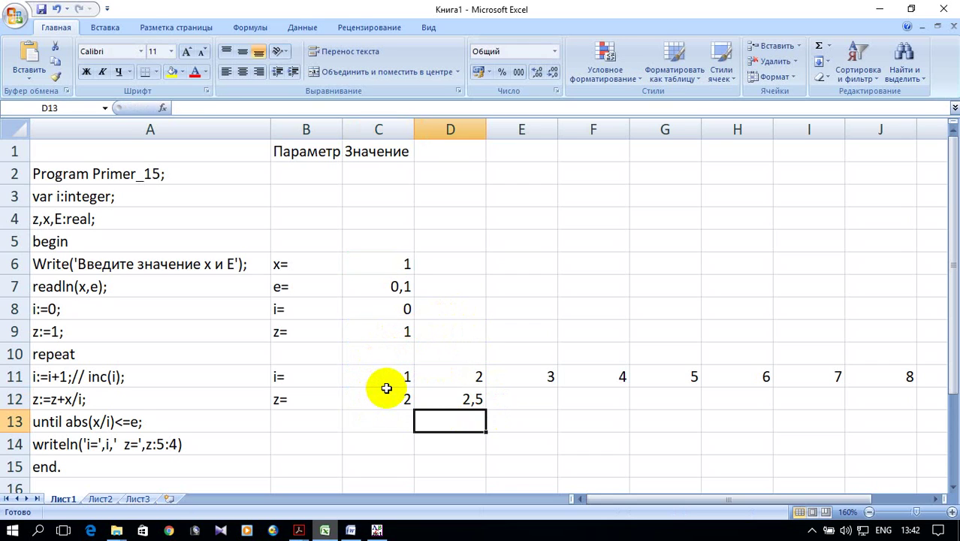
# Step: Fill the sum formula from D12 across row 12 through L12
pyautogui.click(469, 396)
pyautogui.moveTo(486, 409); pyautogui.dragTo(817, 421)
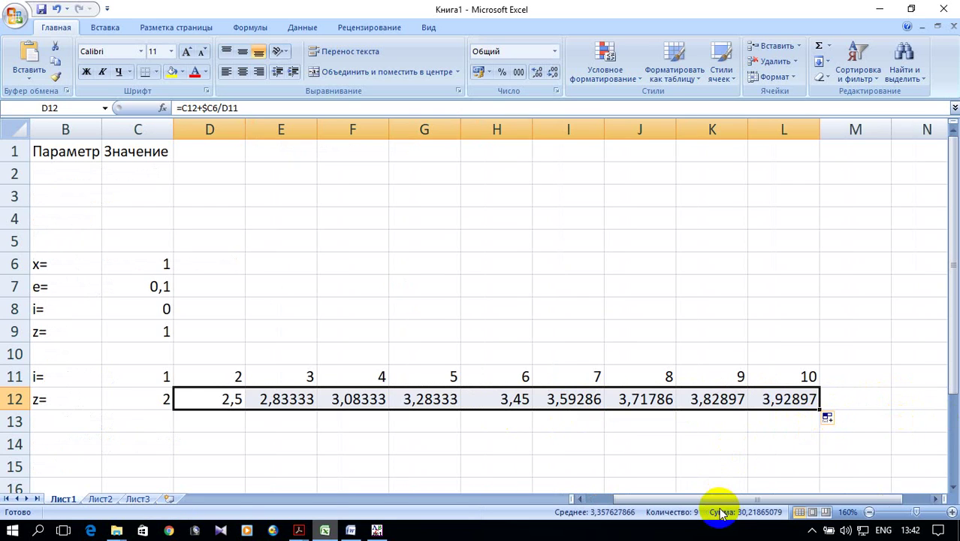
pyautogui.moveTo(712, 502); pyautogui.dragTo(653, 500)
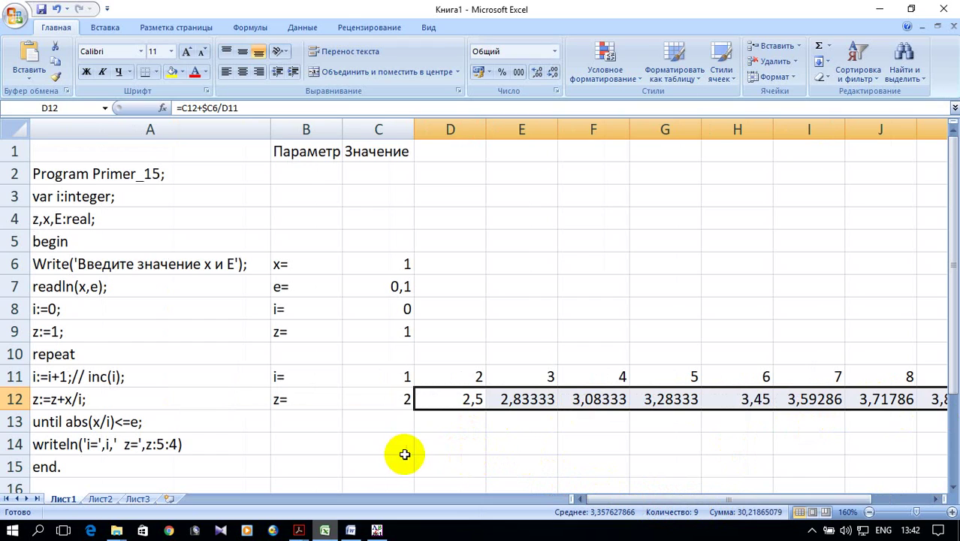
# Step: Label the until row "Проверка" in B13
pyautogui.click(297, 423)
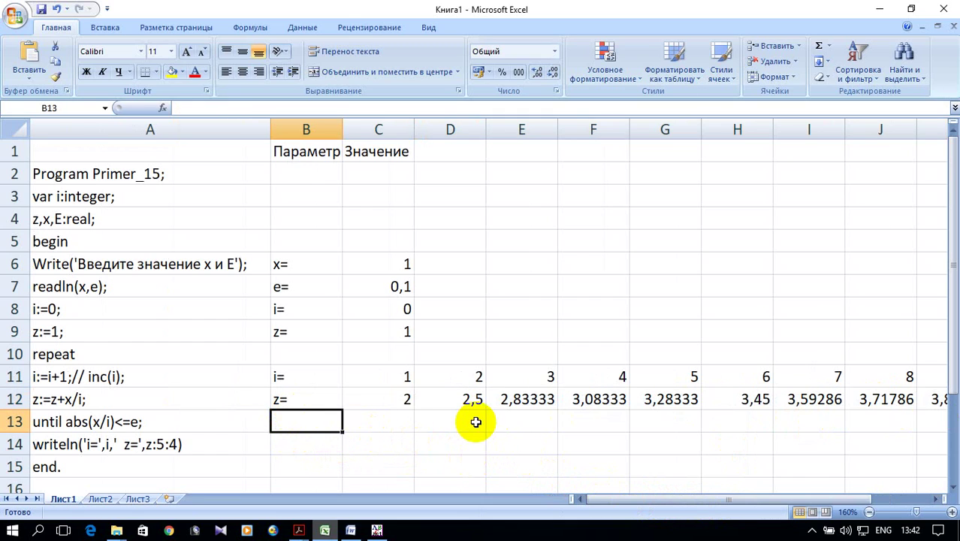
pyautogui.write('Ghjd')
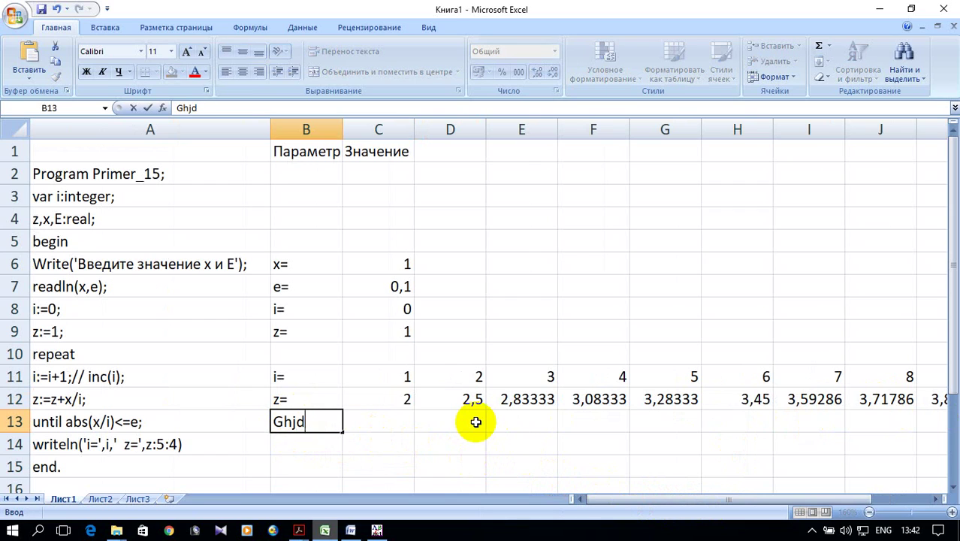
pyautogui.write('Проверк')
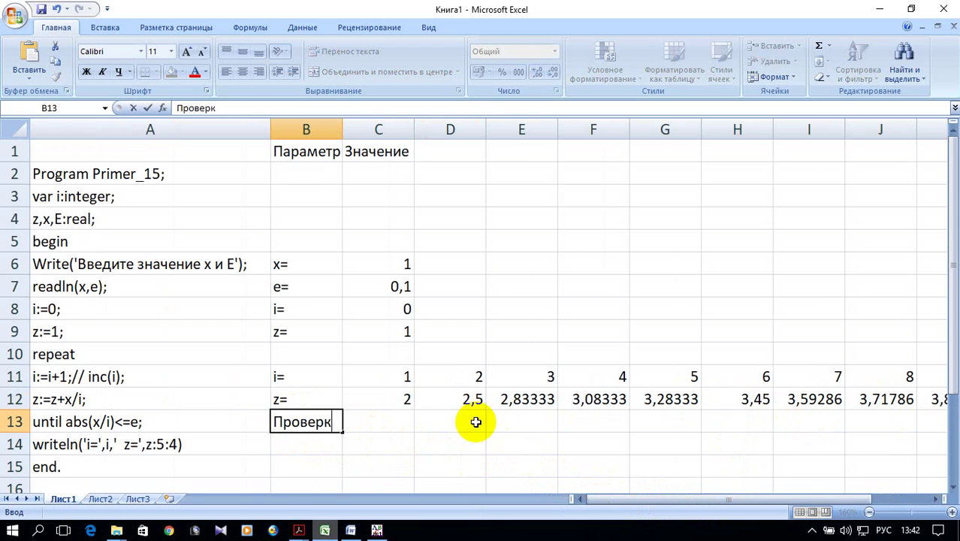
# Step: Insert the ЕСЛИ function in C13 and move its arguments dialog clear of the formula bar
pyautogui.click(371, 423)
pyautogui.click(162, 107)
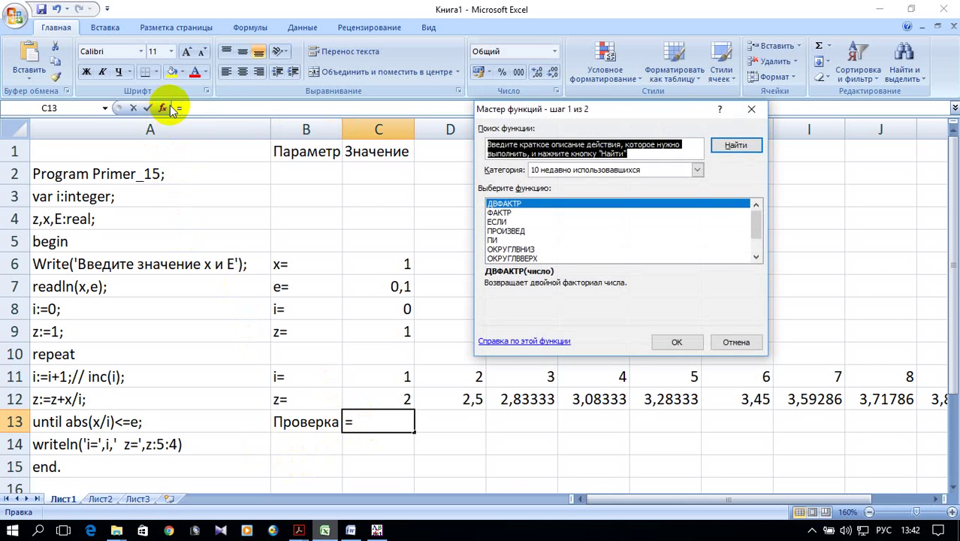
pyautogui.click(503, 222)
pyautogui.click(673, 342)
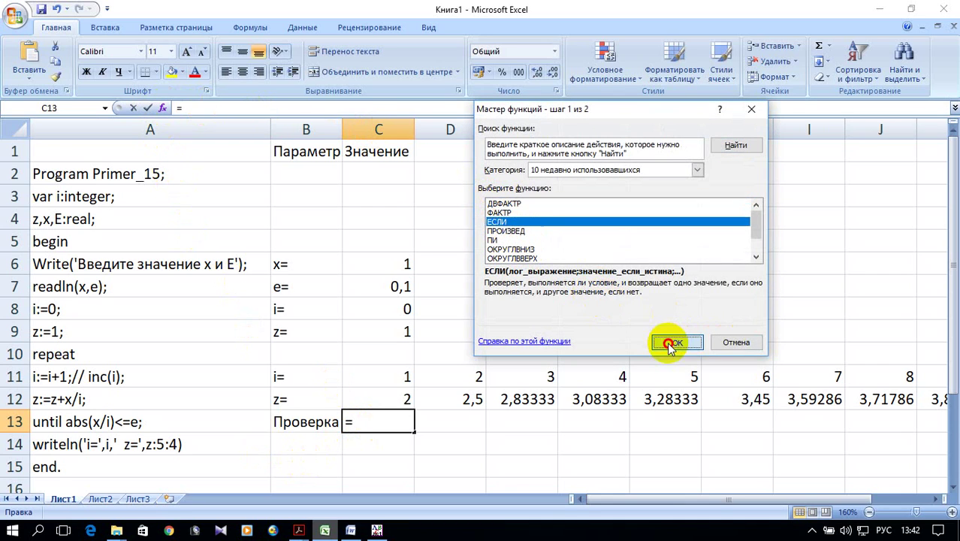
pyautogui.moveTo(556, 10); pyautogui.dragTo(548, 134)
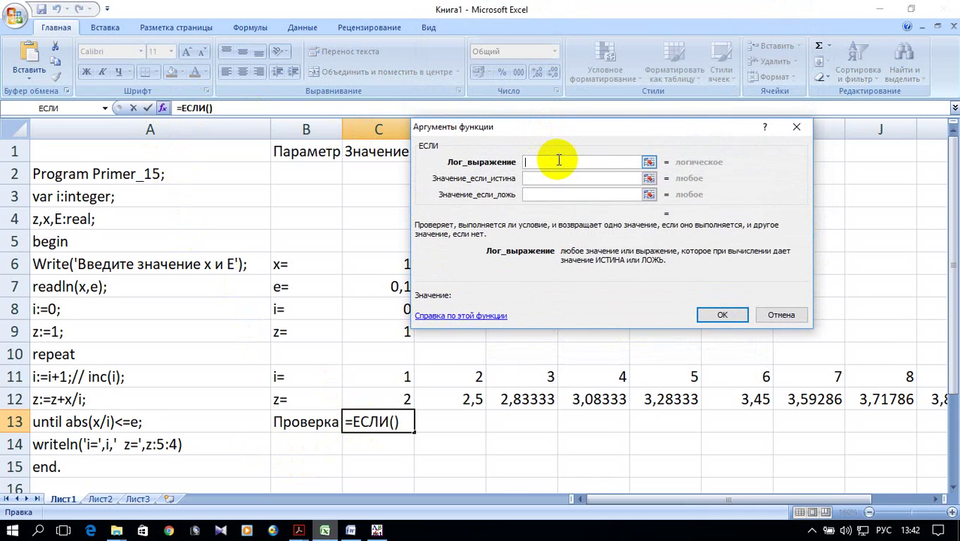
pyautogui.write('фиы')
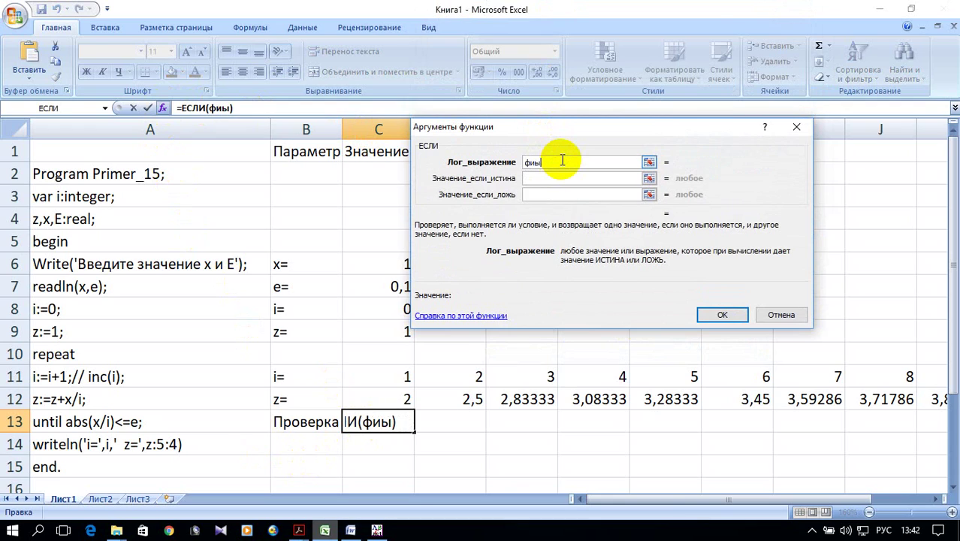
pyautogui.press('BackSpace')
pyautogui.press('BackSpace')
pyautogui.press('BackSpace')
# Step: Begin the logical test of the ЕСЛИ function in C13 with abs($C6/C11)
pyautogui.write('abs(')
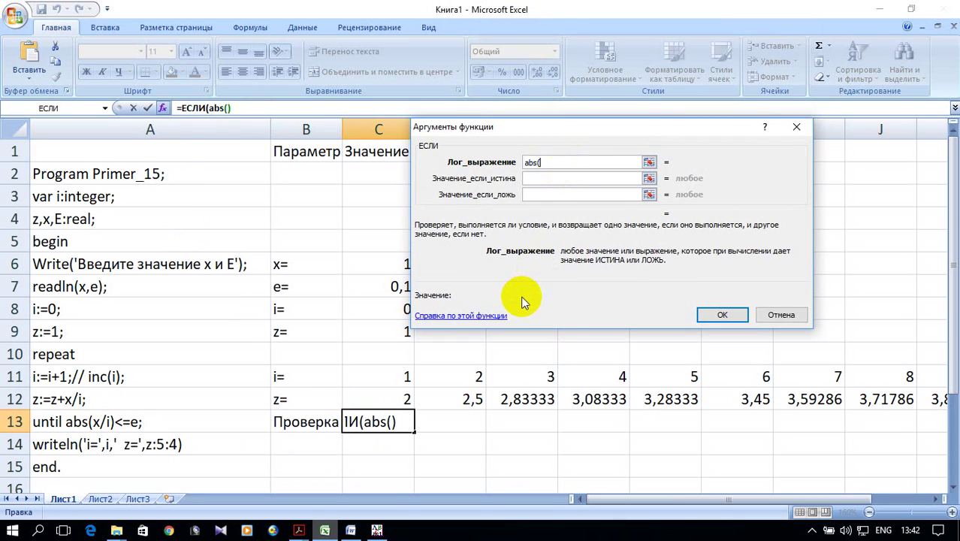
pyautogui.click(371, 264)
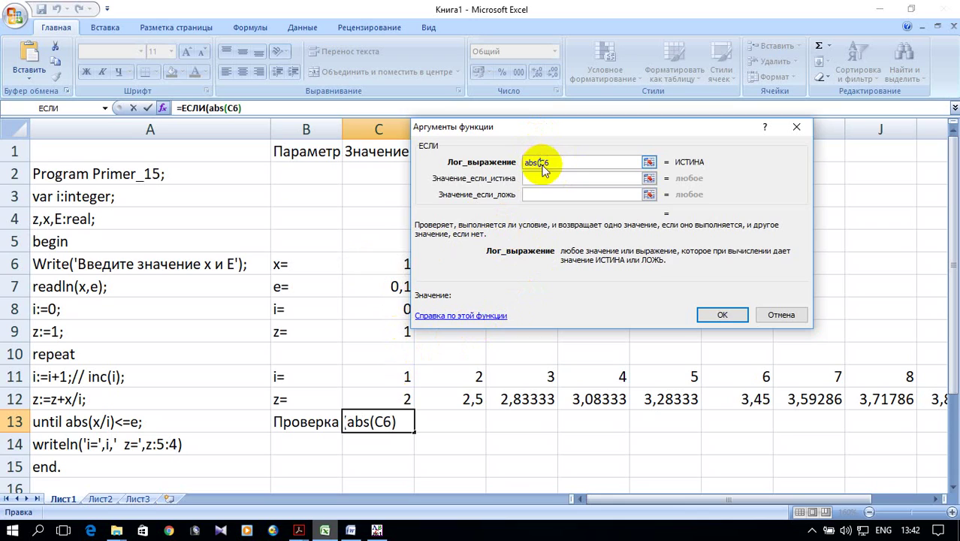
pyautogui.write('$')
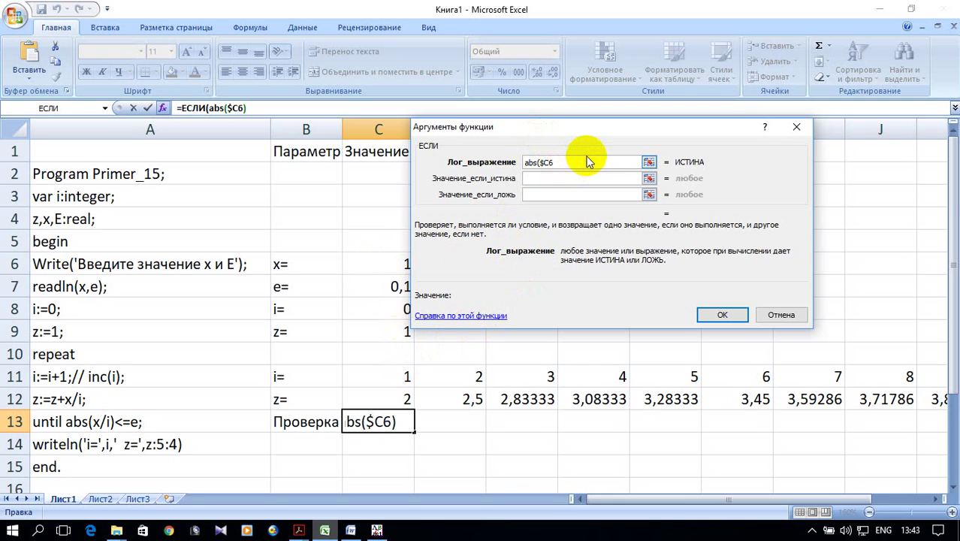
pyautogui.write('/')
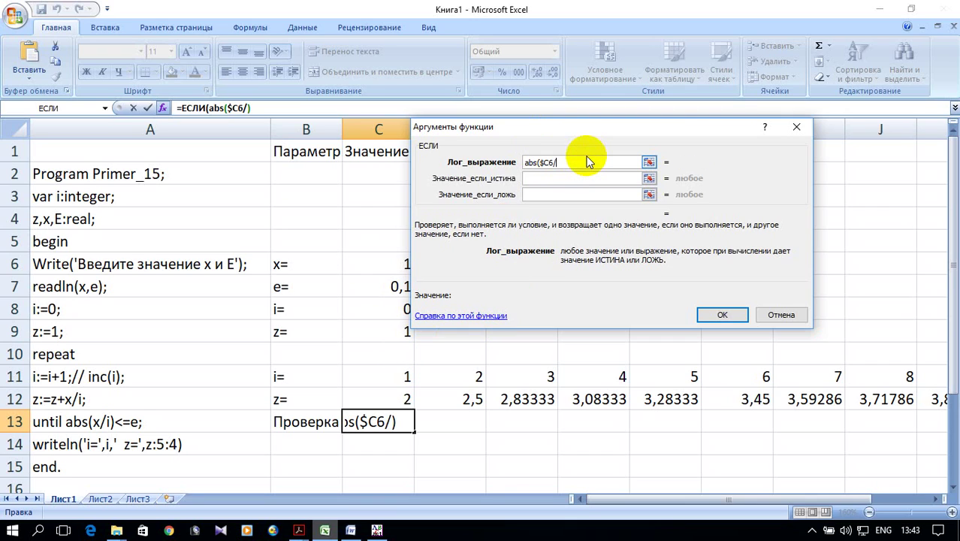
pyautogui.click(371, 371)
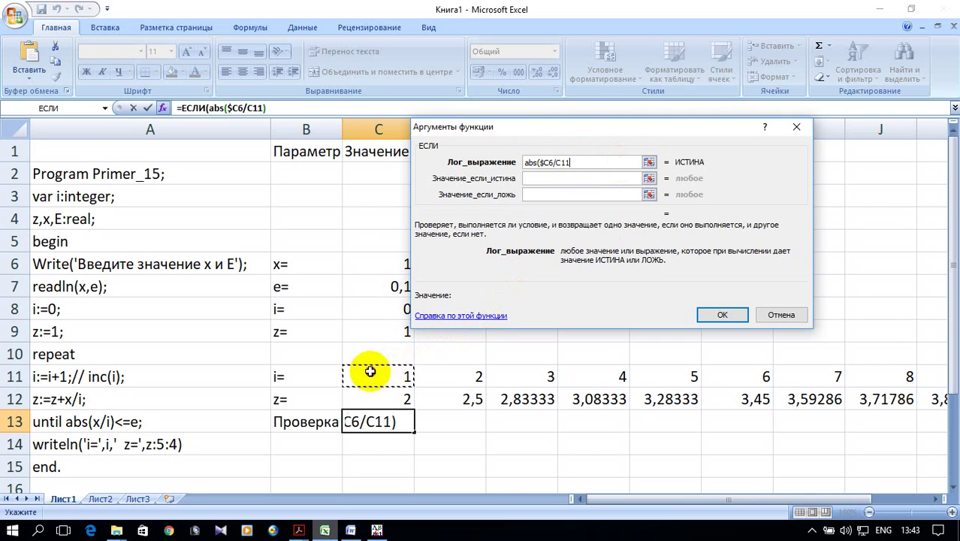
pyautogui.write(')')
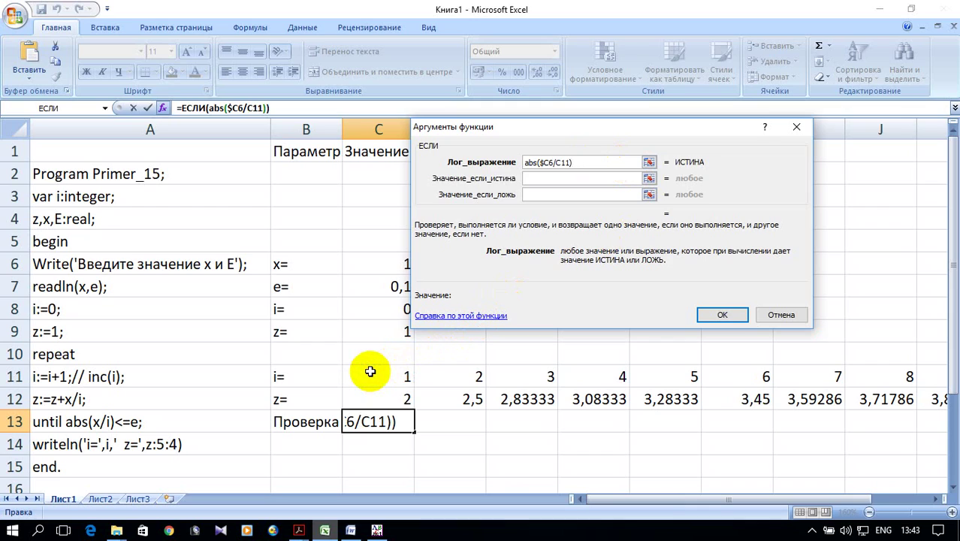
# Step: Complete the logical test with <=$C7, keeping the column of the e value fixed
pyautogui.write('<=')
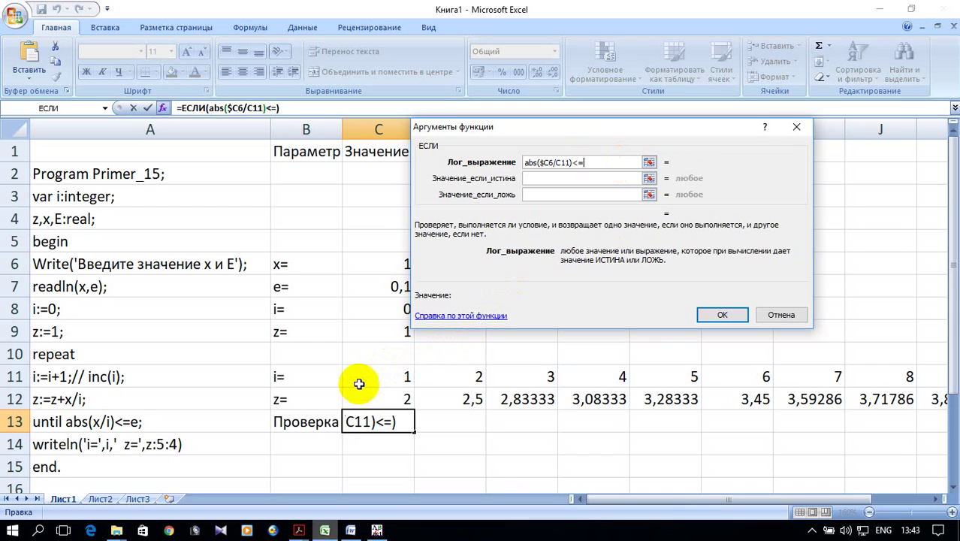
pyautogui.click(387, 286)
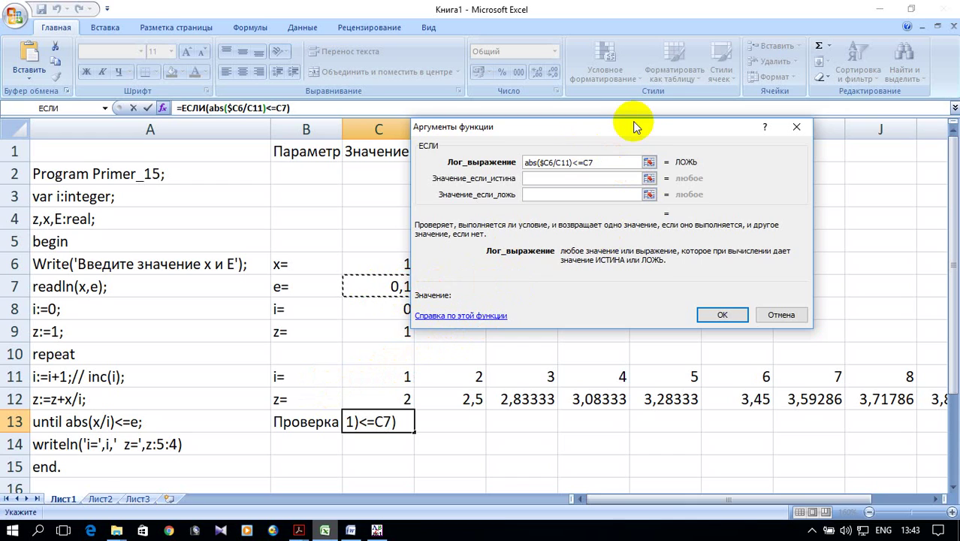
pyautogui.moveTo(625, 128); pyautogui.dragTo(671, 140)
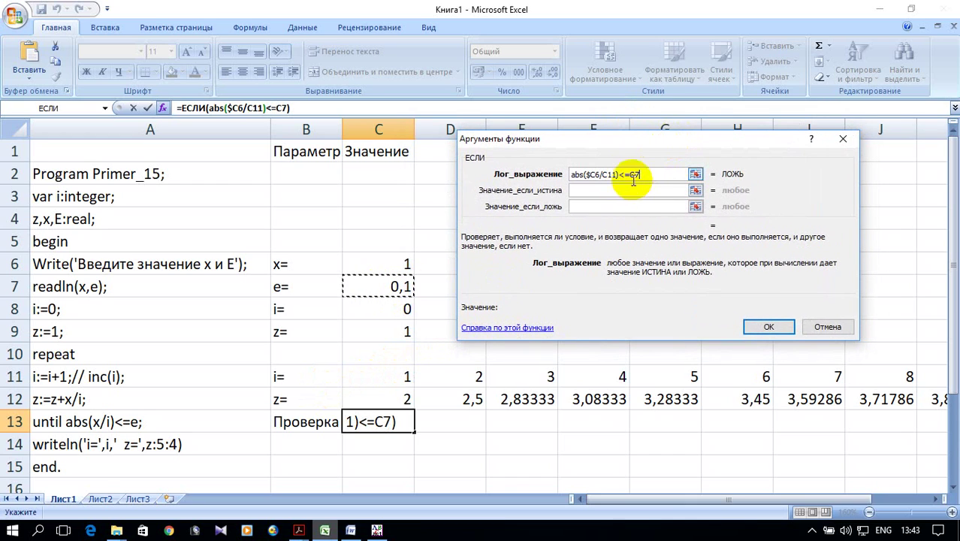
pyautogui.click(631, 173)
pyautogui.write('$')
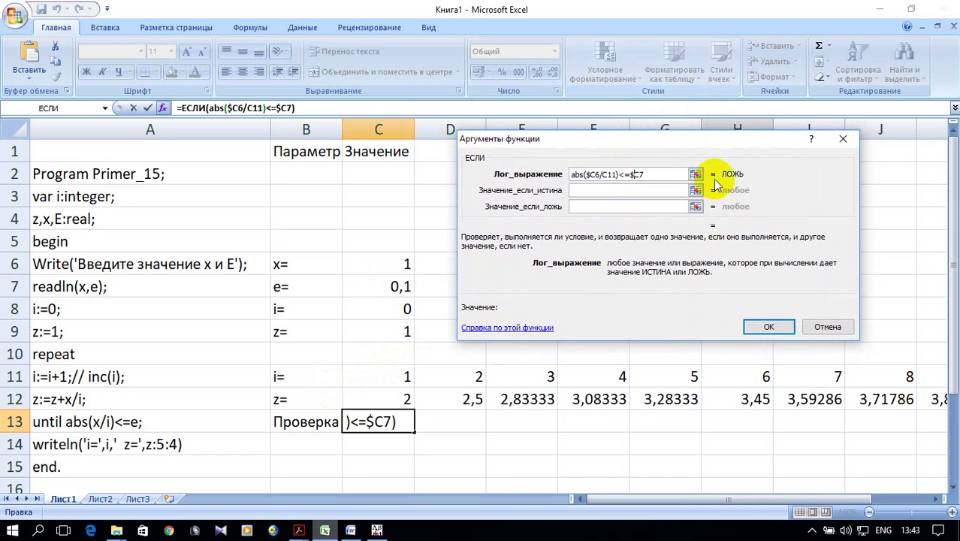
# Step: Set the ЕСЛИ function to return "стоп" when true and "делай" when false, and accept it
pyautogui.click(610, 190)
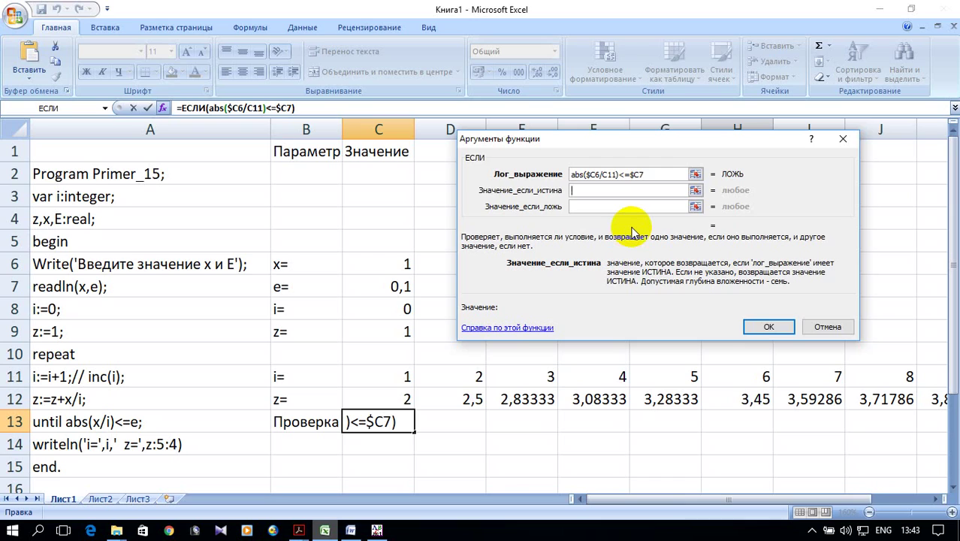
pyautogui.write('стоп')
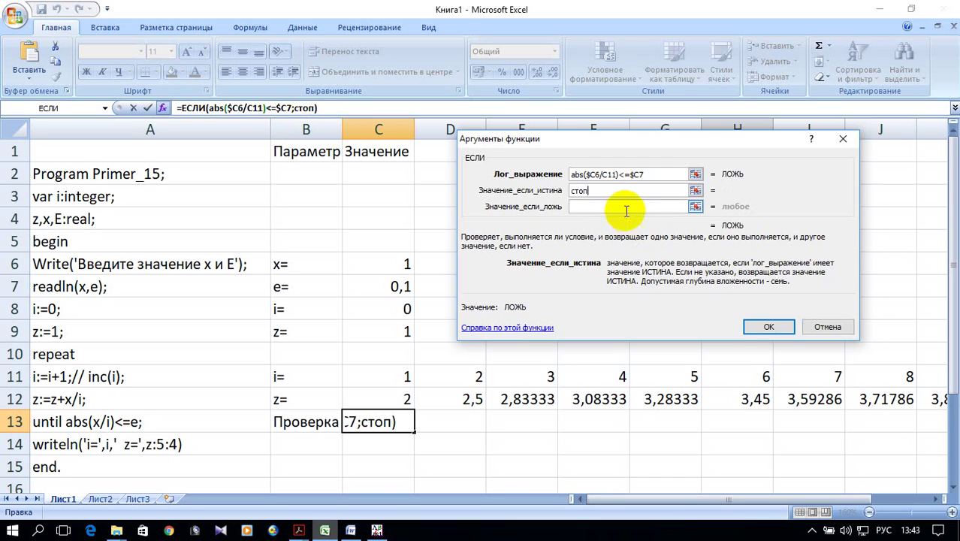
pyautogui.click(619, 207)
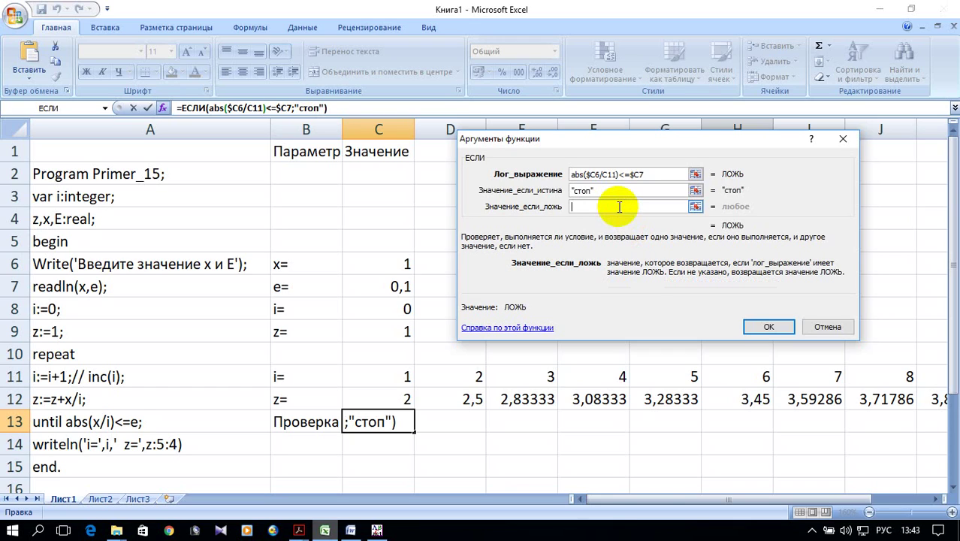
pyautogui.write('де')
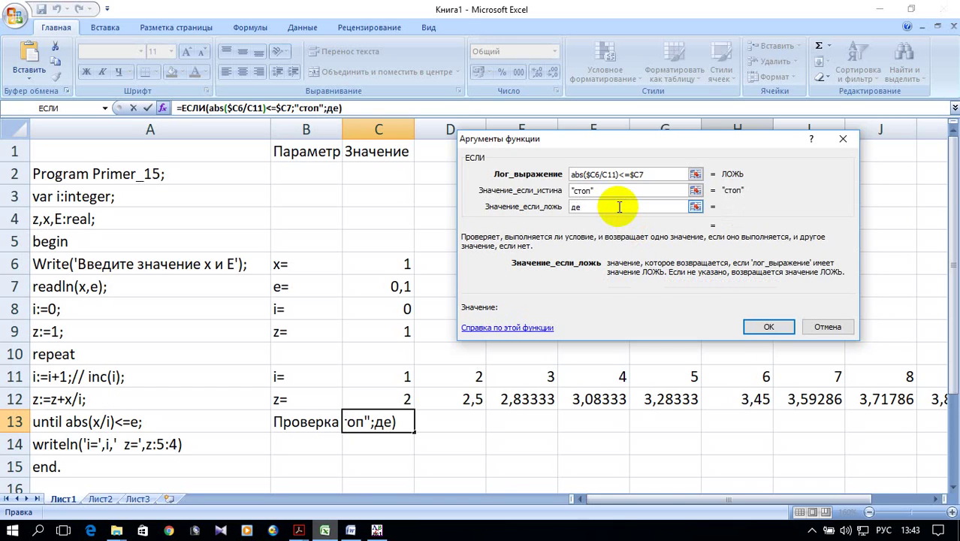
pyautogui.write('лай')
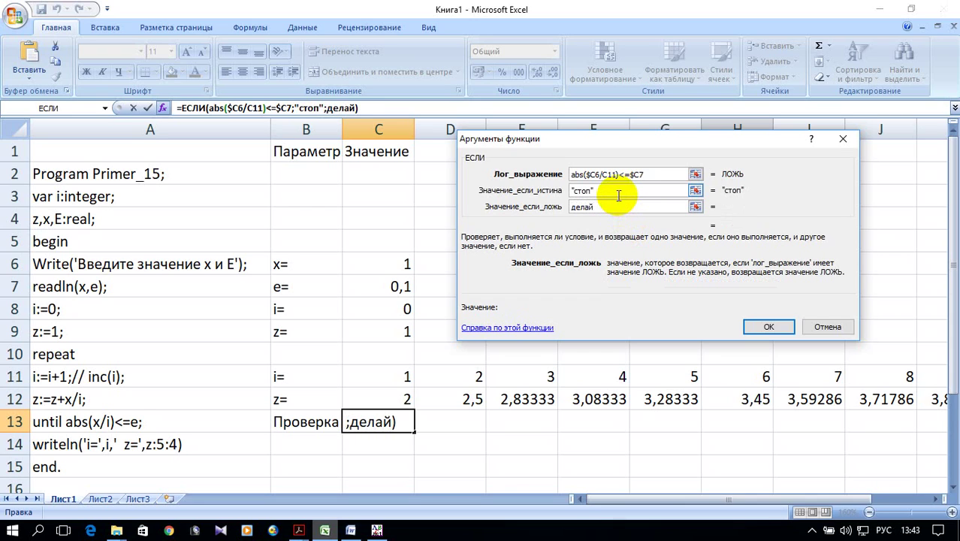
pyautogui.click(617, 192)
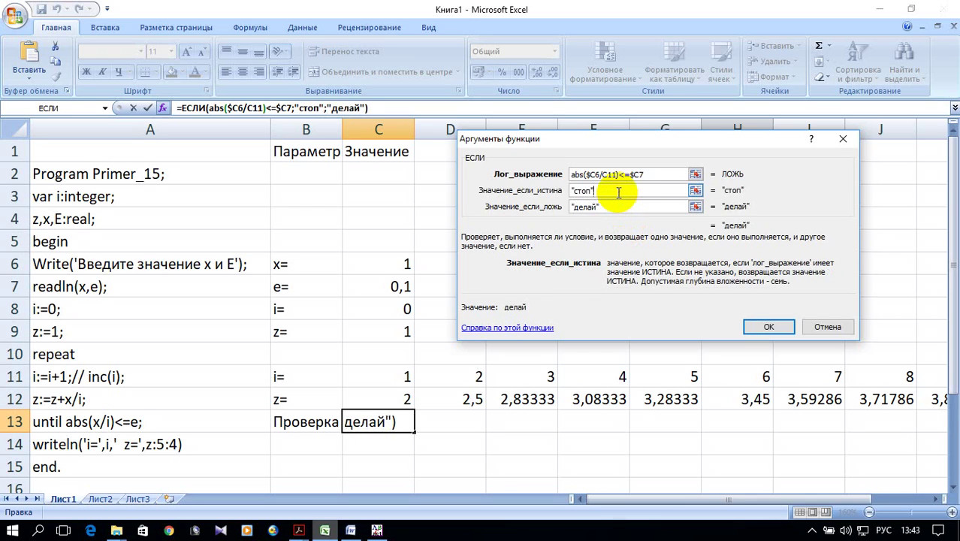
pyautogui.click(769, 326)
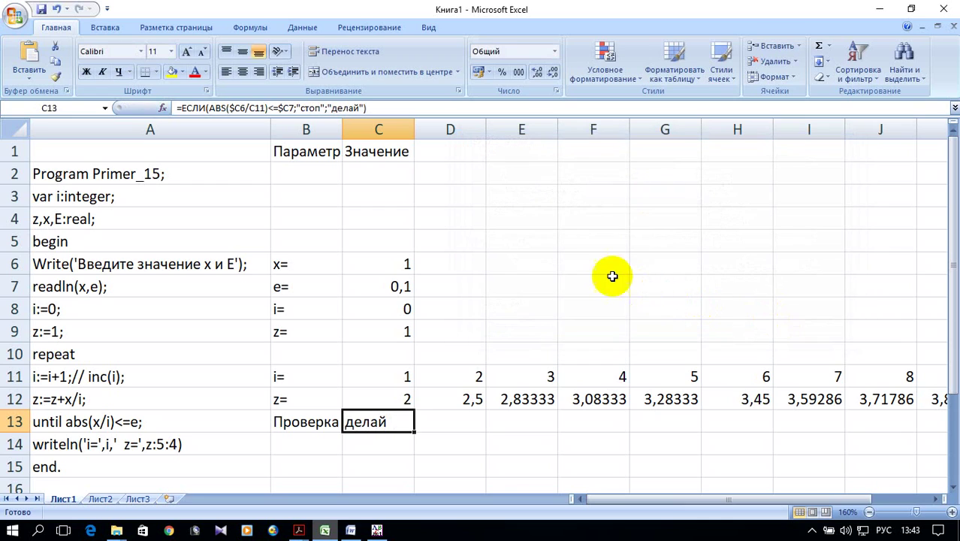
# Step: Fill the check formula from C13 across row 13 through L13
pyautogui.scroll(-2, 593, 274)
pyautogui.moveTo(414, 297); pyautogui.dragTo(834, 286)
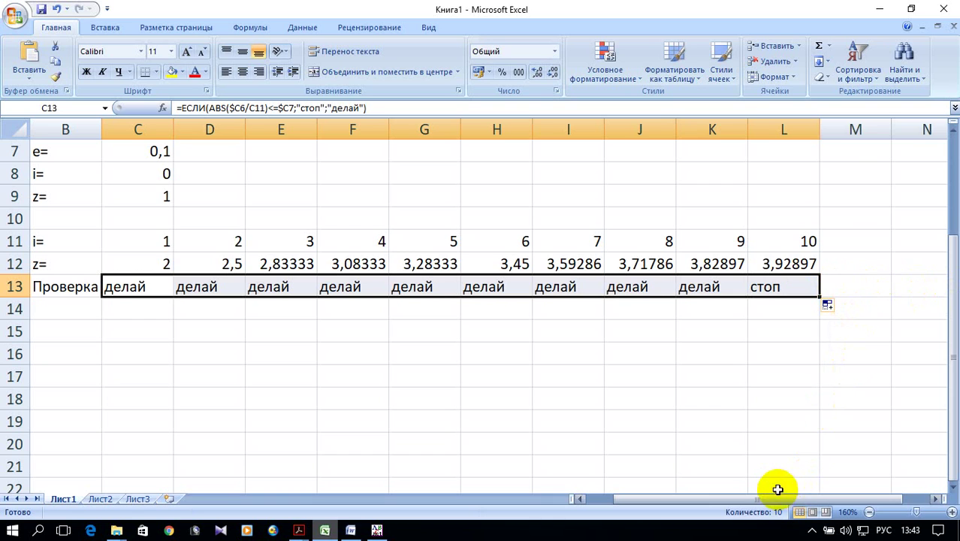
pyautogui.moveTo(774, 502); pyautogui.dragTo(691, 499)
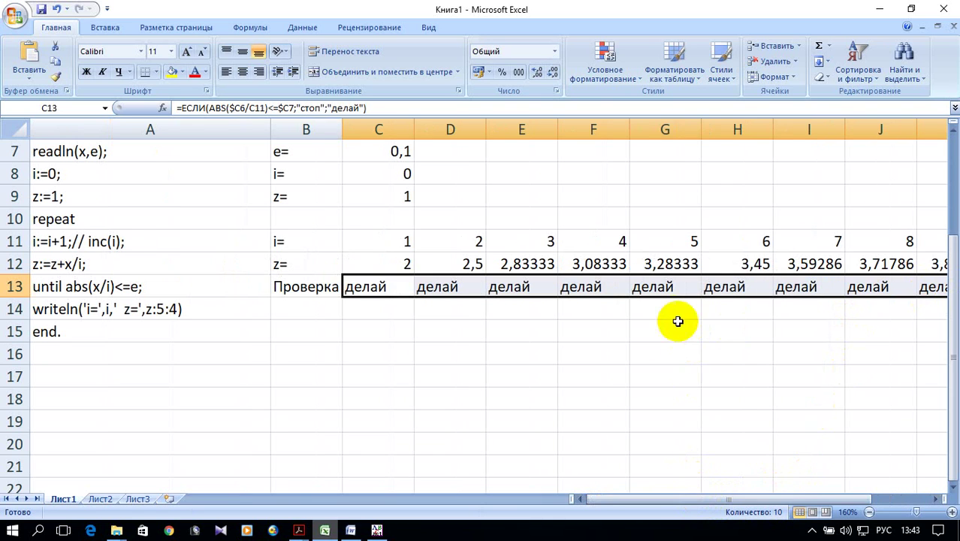
pyautogui.keyDown('ctrl'); pyautogui.scroll(-1, 576, 306); pyautogui.keyUp('ctrl')
pyautogui.scroll(-1, 601, 286)
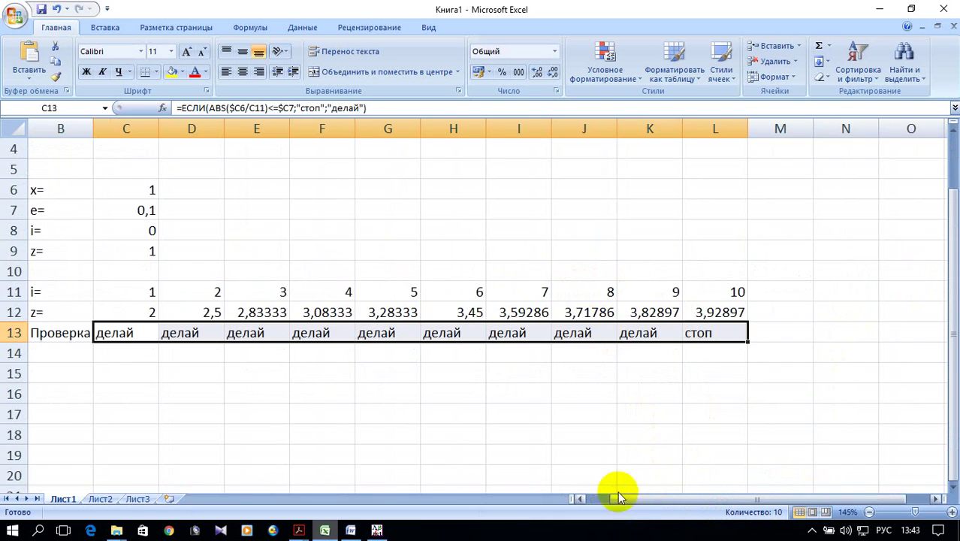
pyautogui.moveTo(686, 501); pyautogui.dragTo(618, 500)
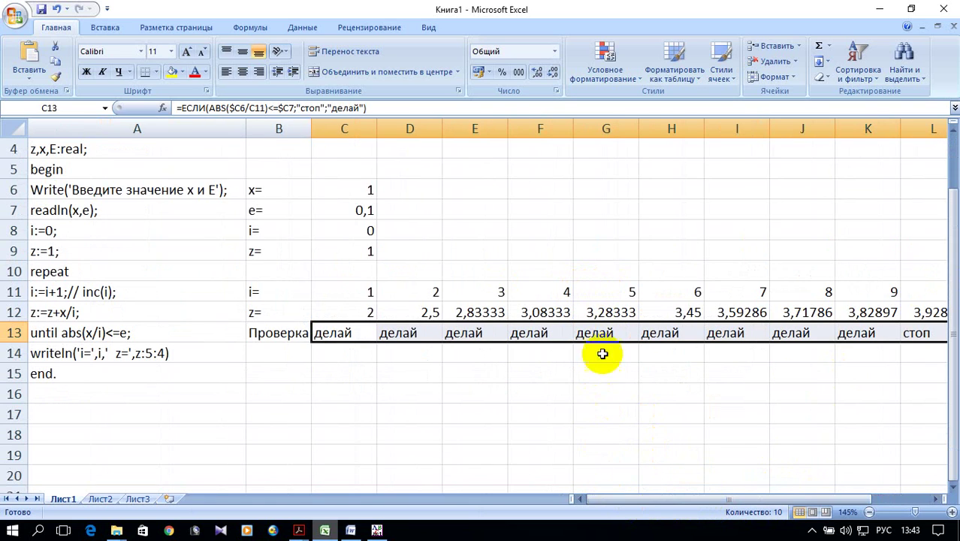
pyautogui.keyDown('ctrl'); pyautogui.scroll(-1, 592, 318); pyautogui.keyUp('ctrl')
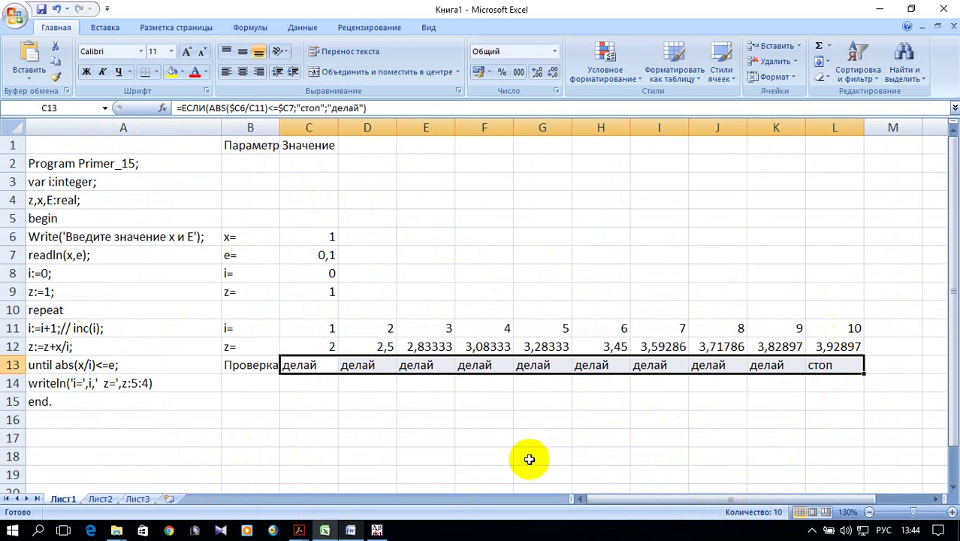
# Step: Switch to PascalABC.NET to compare the program's output with the trace table, and return to Excel
pyautogui.click(376, 530)
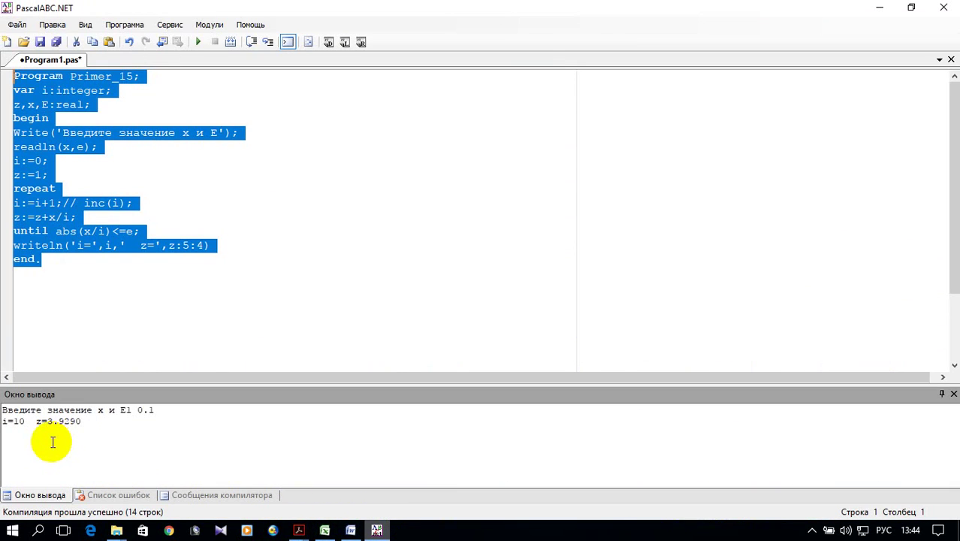
pyautogui.click(362, 531)
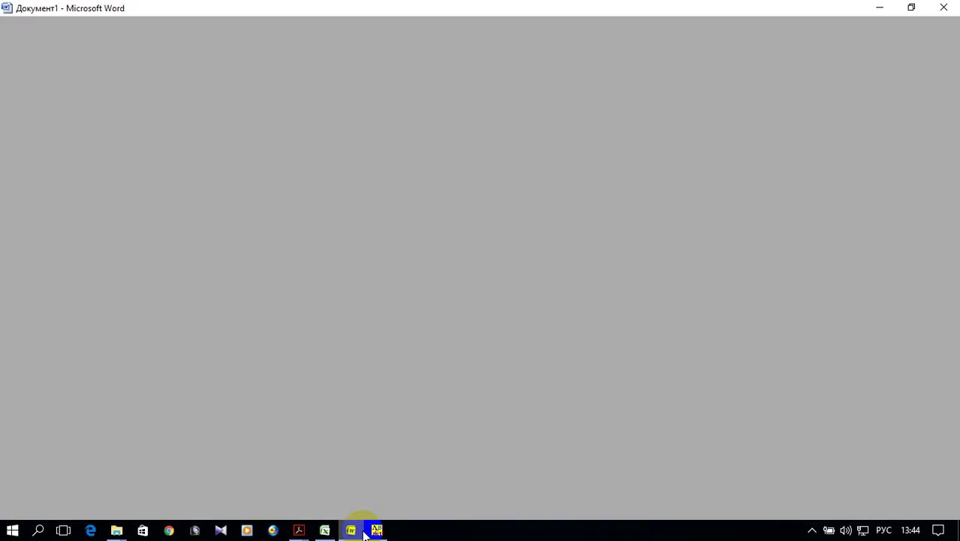
pyautogui.click(353, 530)
pyautogui.click(326, 530)
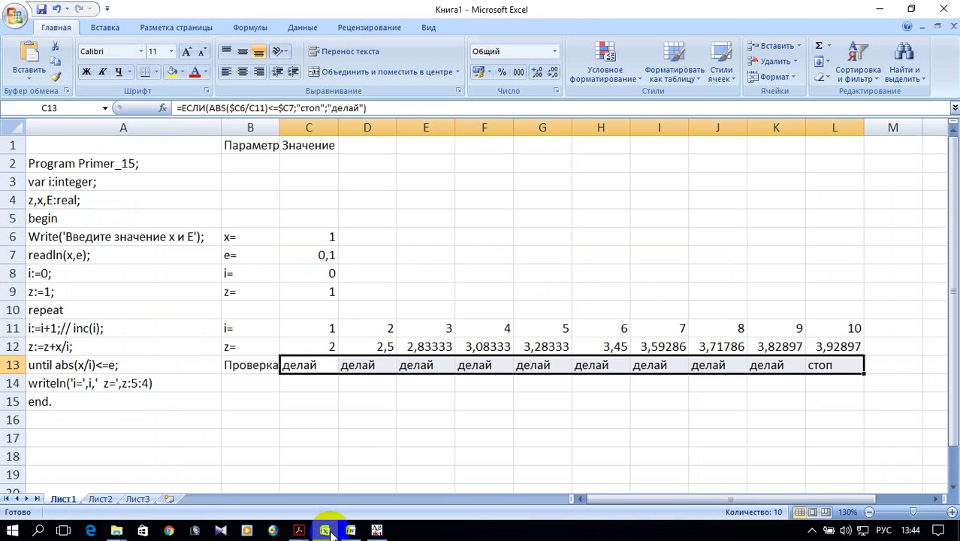
pyautogui.click(326, 530)
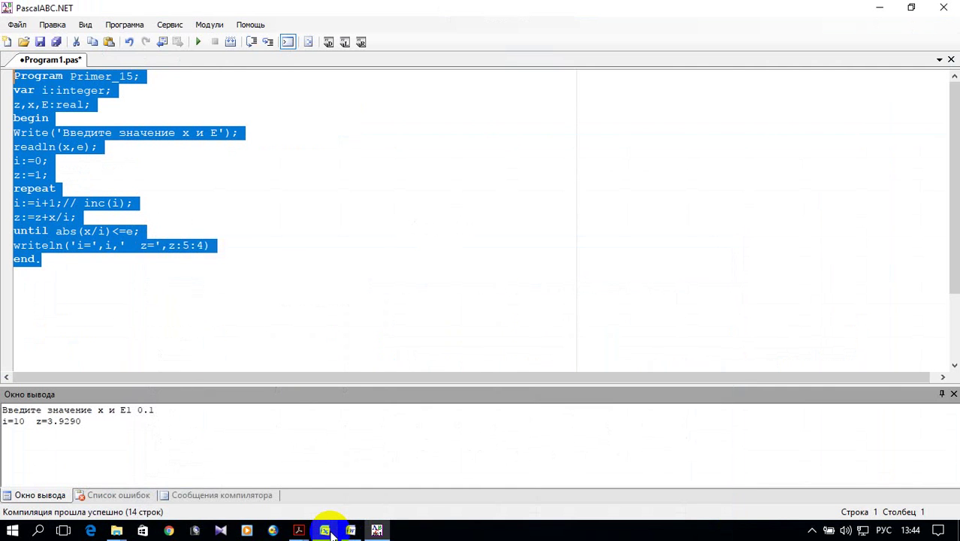
pyautogui.click(327, 531)
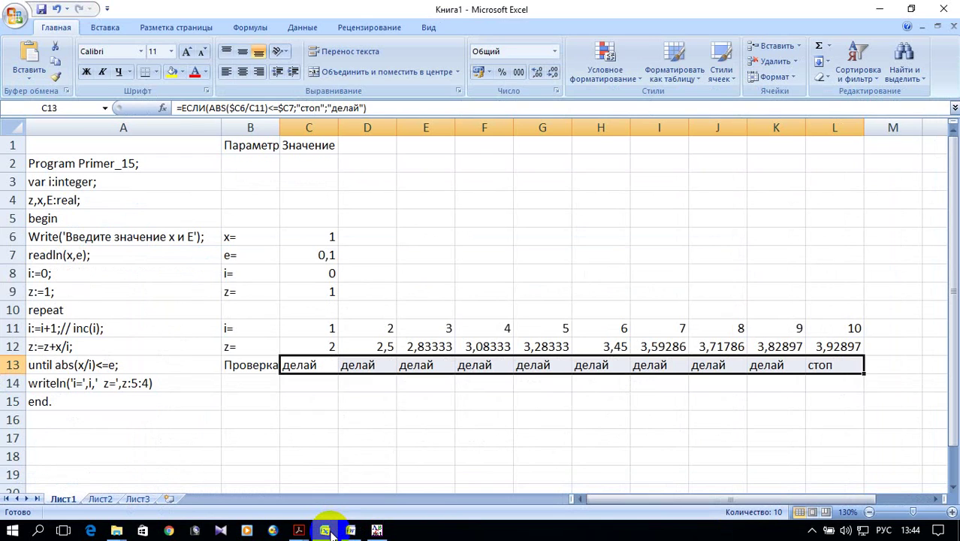
# Step: Inspect the z formulas in C12 and D12 without changing them
pyautogui.click(327, 347)
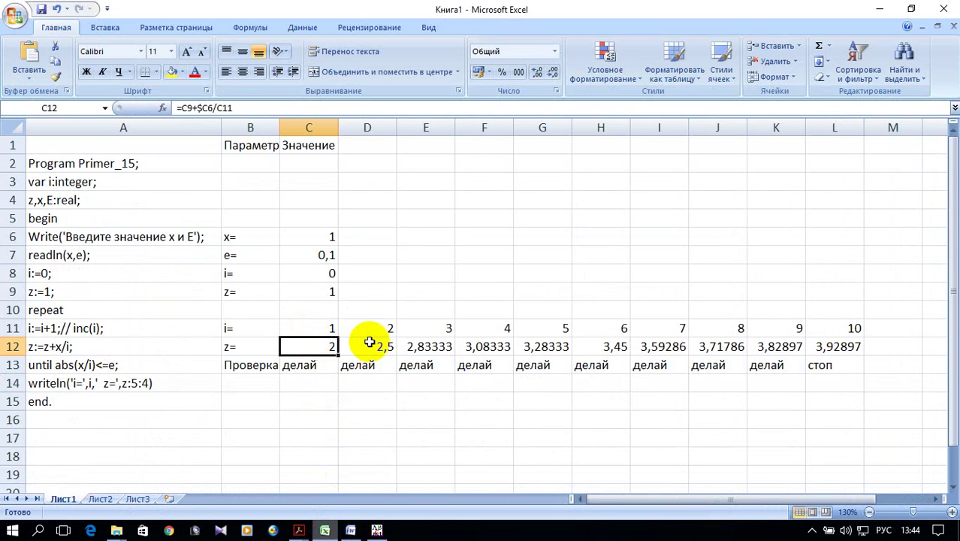
pyautogui.doubleClick(368, 345)
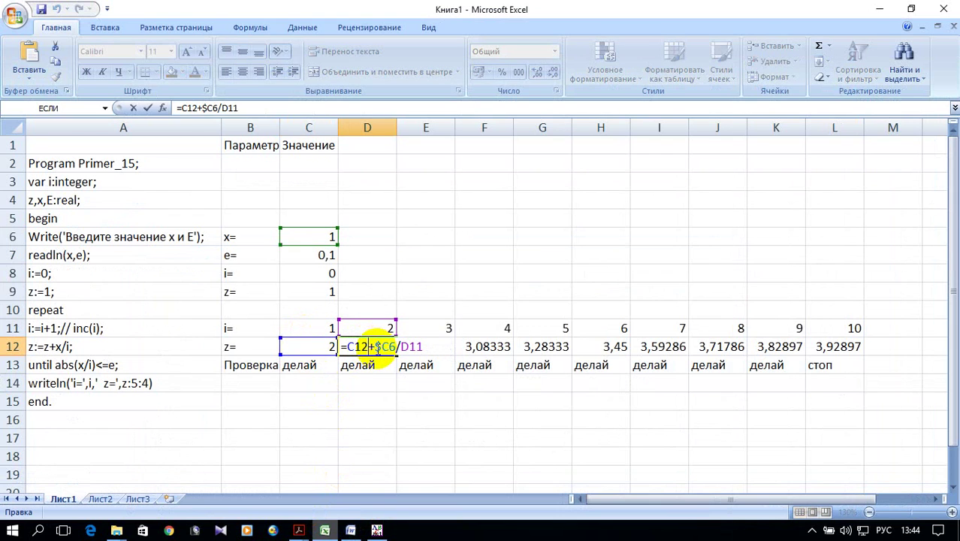
pyautogui.press('Escape')
pyautogui.scroll(-1, 438, 345)
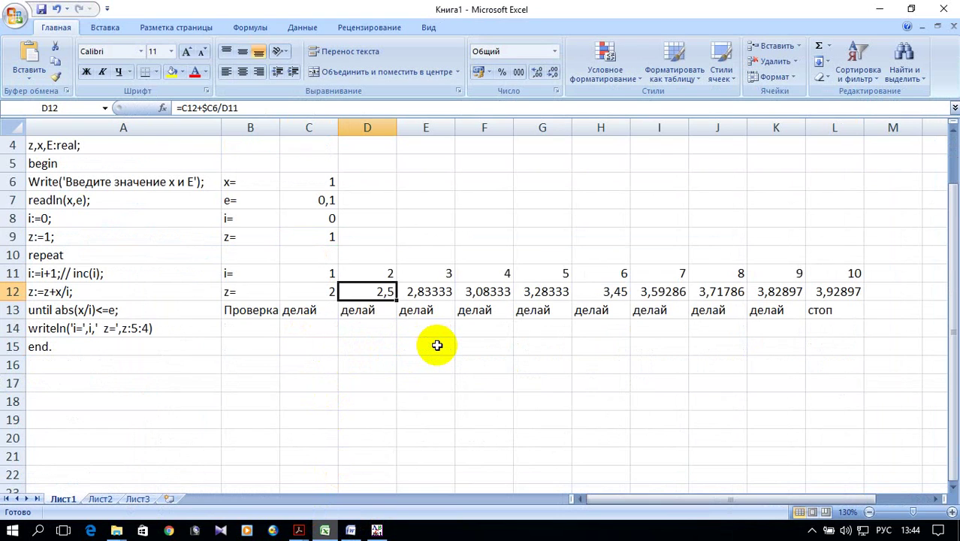
pyautogui.scroll(1, 353, 347)
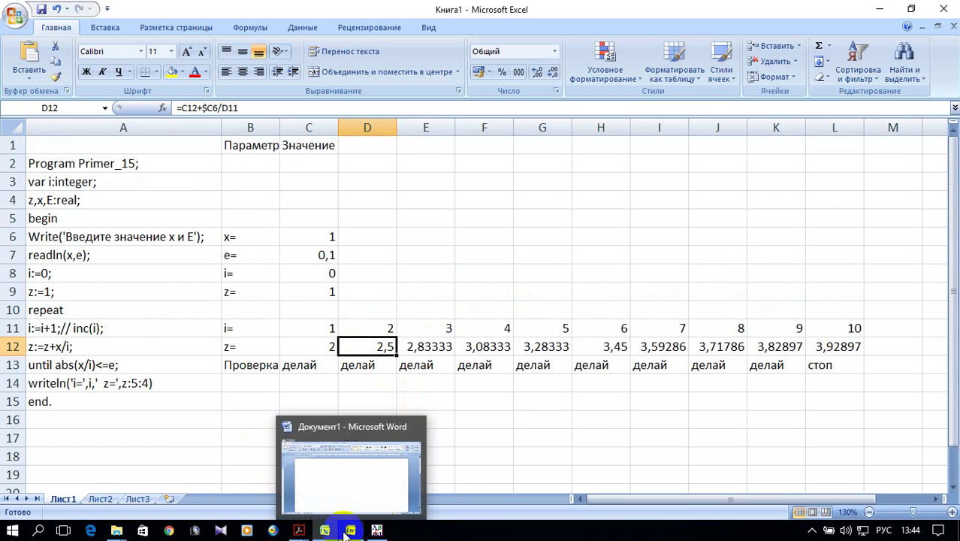
# Step: Switch to Example_15.pdf in Adobe Acrobat Reader and copy the task statement text, from «Составить программу» through «меньшего Е.»
pyautogui.moveTo(304, 534)
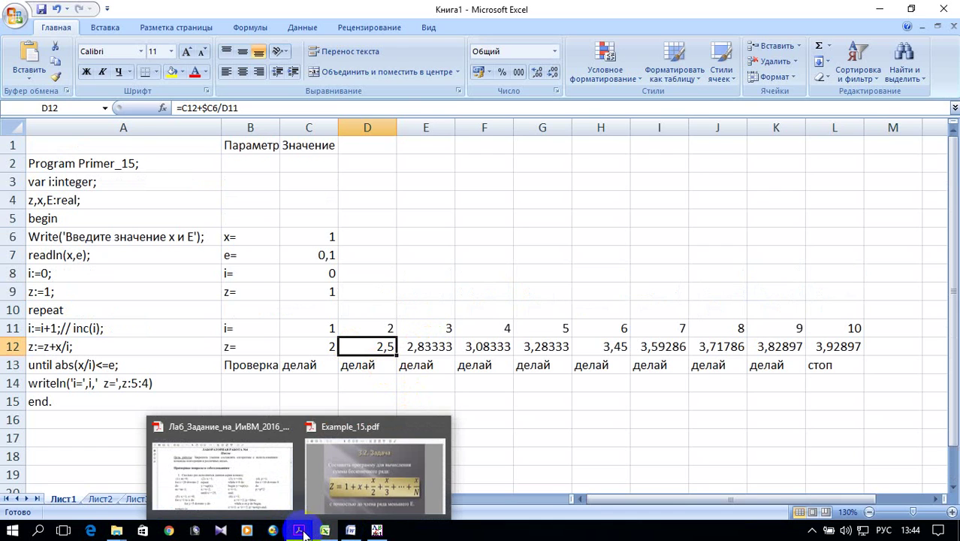
pyautogui.click(353, 485)
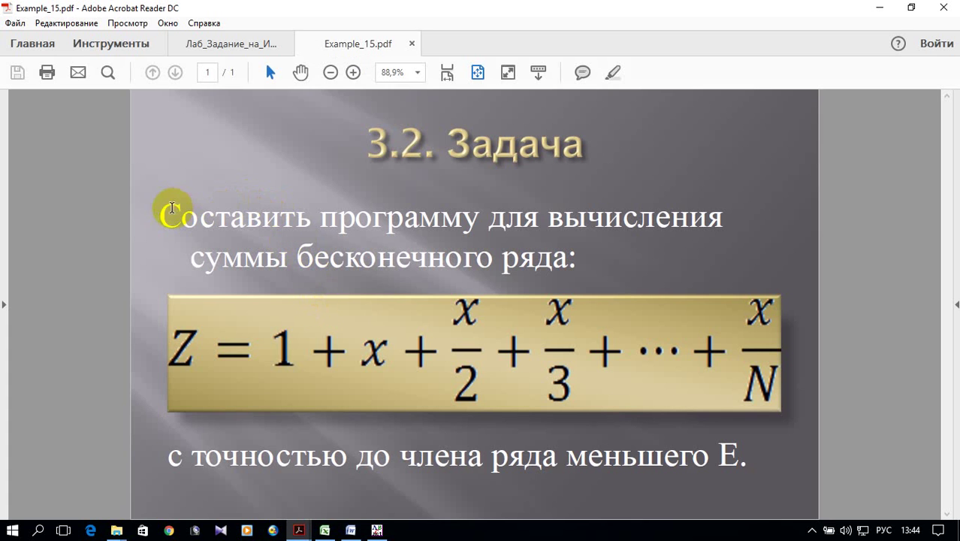
pyautogui.moveTo(165, 215)
pyautogui.mouseDown()
pyautogui.moveTo(195, 209)
pyautogui.moveTo(559, 337)
pyautogui.moveTo(728, 429)
pyautogui.moveTo(761, 460)
pyautogui.mouseUp()
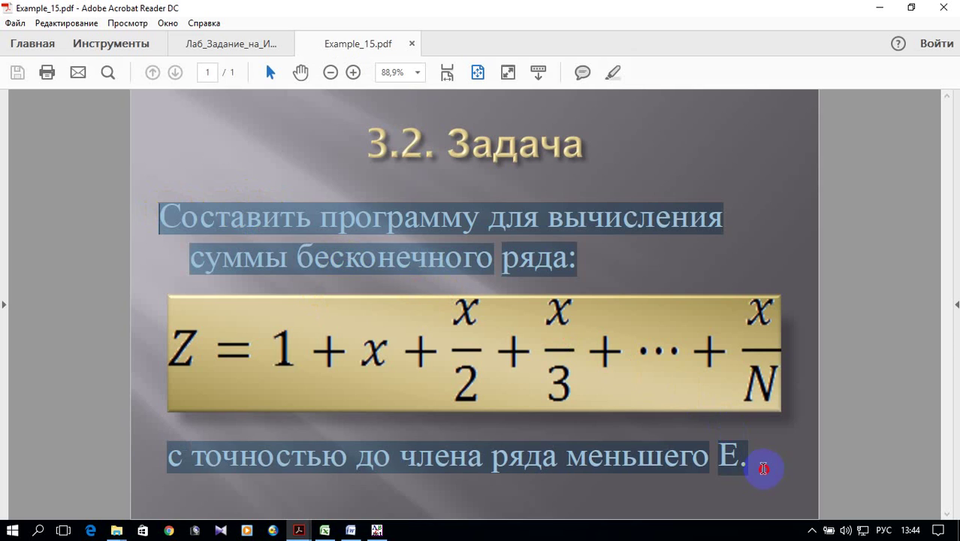
pyautogui.rightClick(553, 235)
pyautogui.click(565, 248)
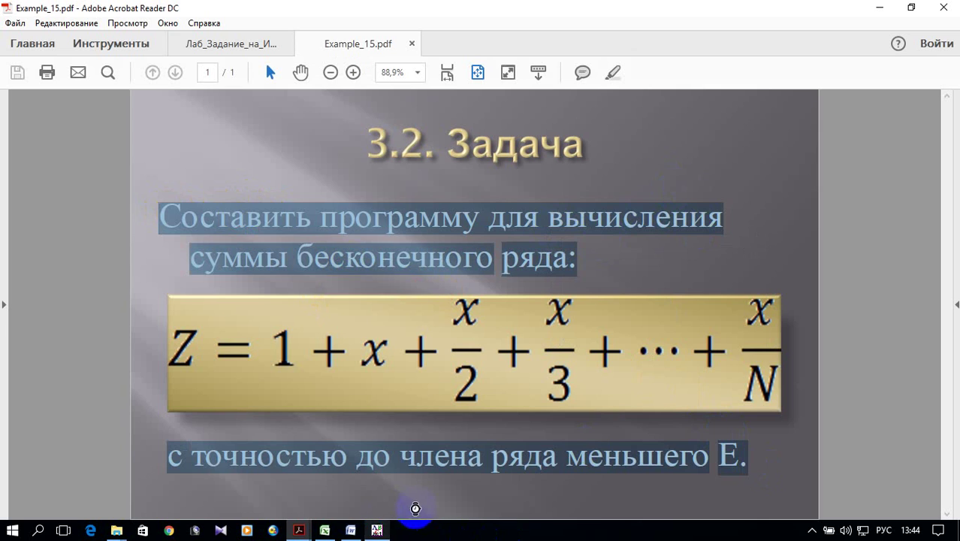
# Step: Switch to the blank Word document Документ1 and paste the copied task statement
pyautogui.click(350, 530)
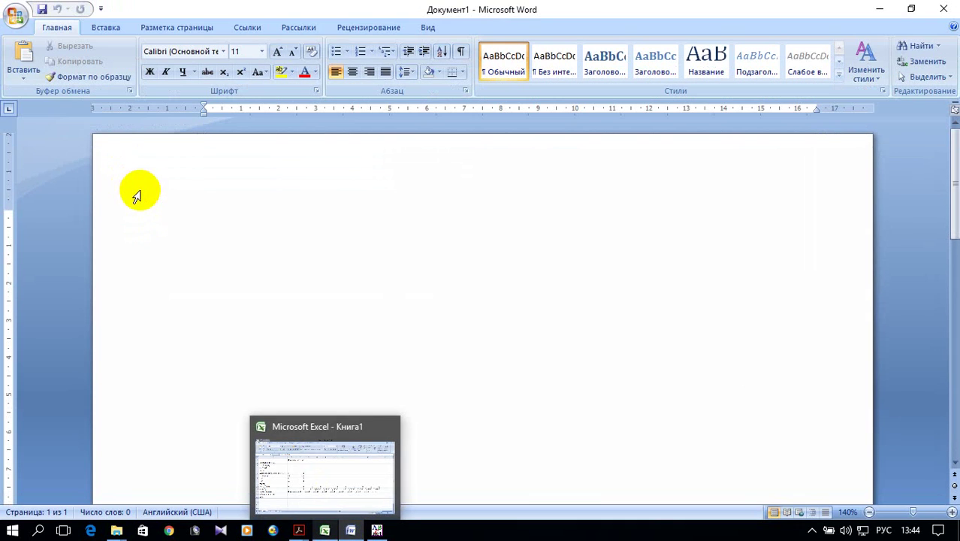
pyautogui.rightClick(203, 214)
pyautogui.click(261, 247)
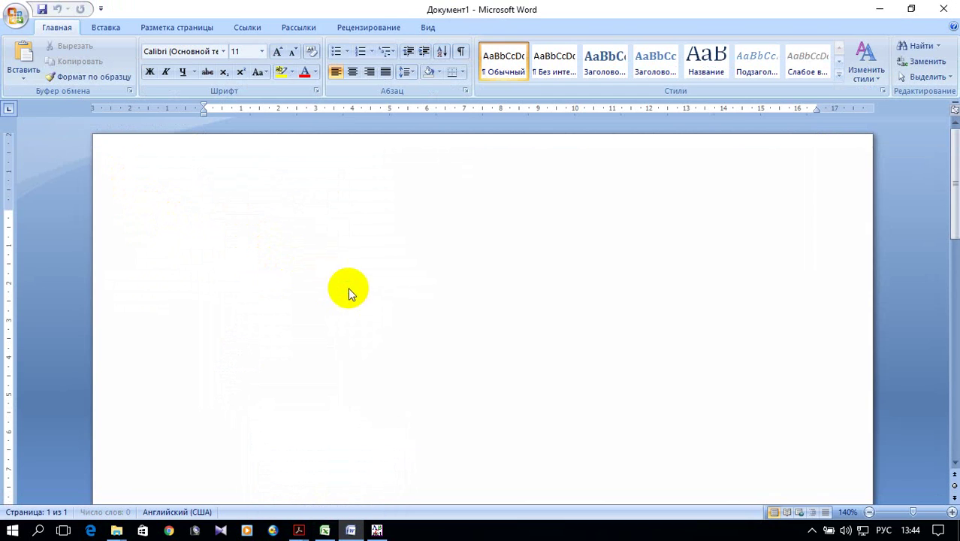
# Step: Format the entire pasted task statement in Times New Roman, size 14
pyautogui.moveTo(489, 455); pyautogui.dragTo(274, 214)
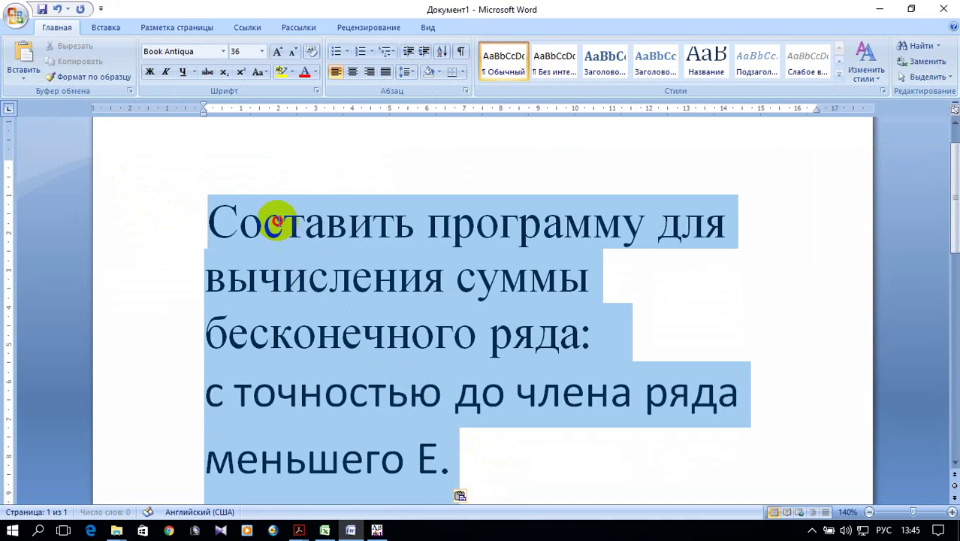
pyautogui.click(222, 52)
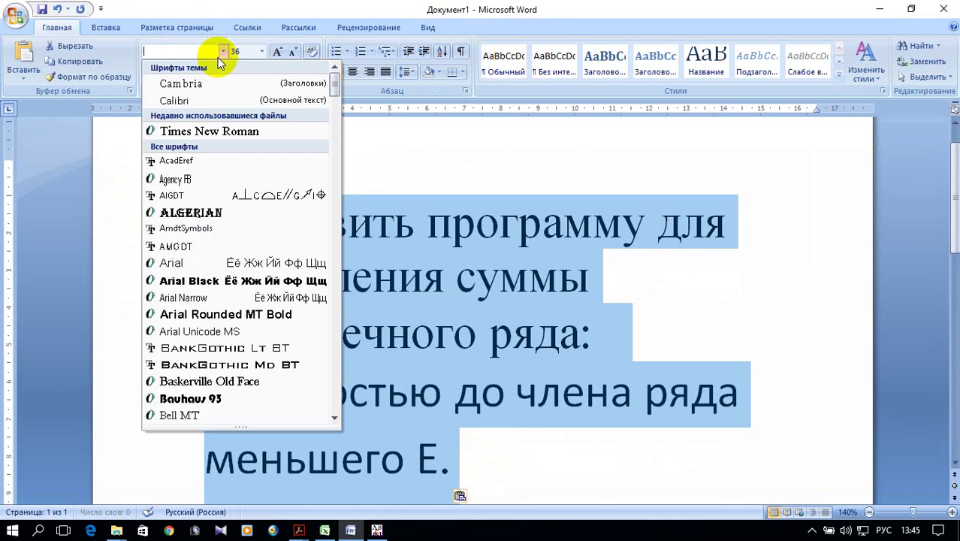
pyautogui.click(248, 133)
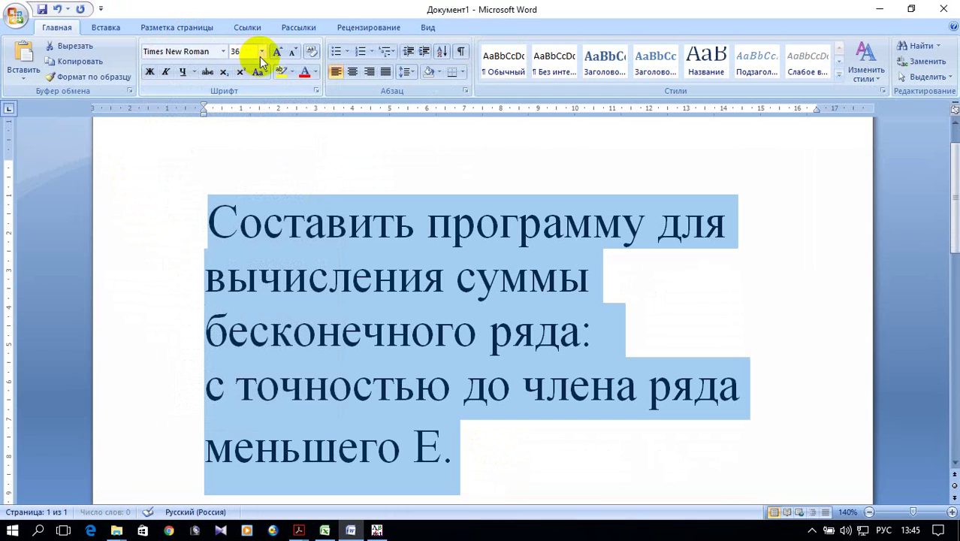
pyautogui.click(260, 54)
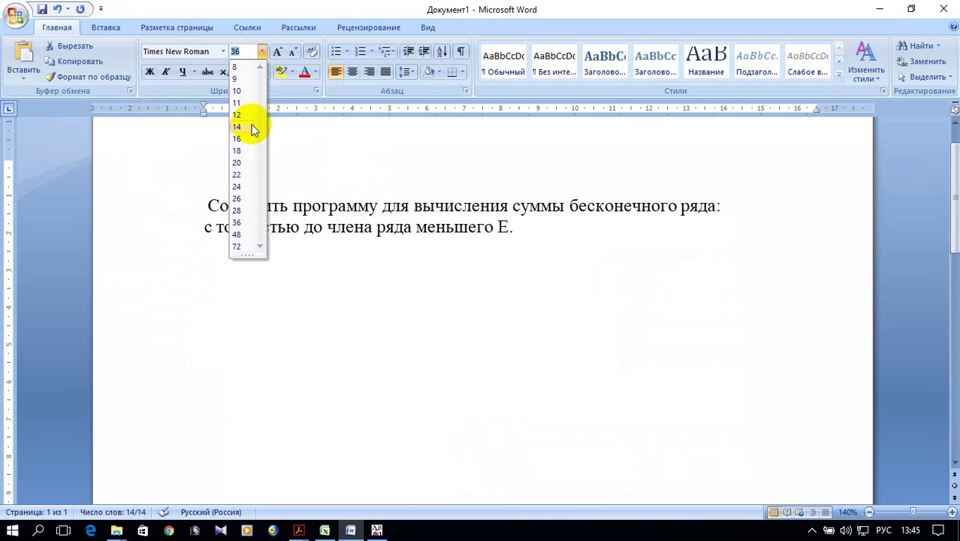
pyautogui.click(251, 126)
# Step: Add a blank line after «бесконечного ряда:» and insert a new empty equation there
pyautogui.click(752, 208)
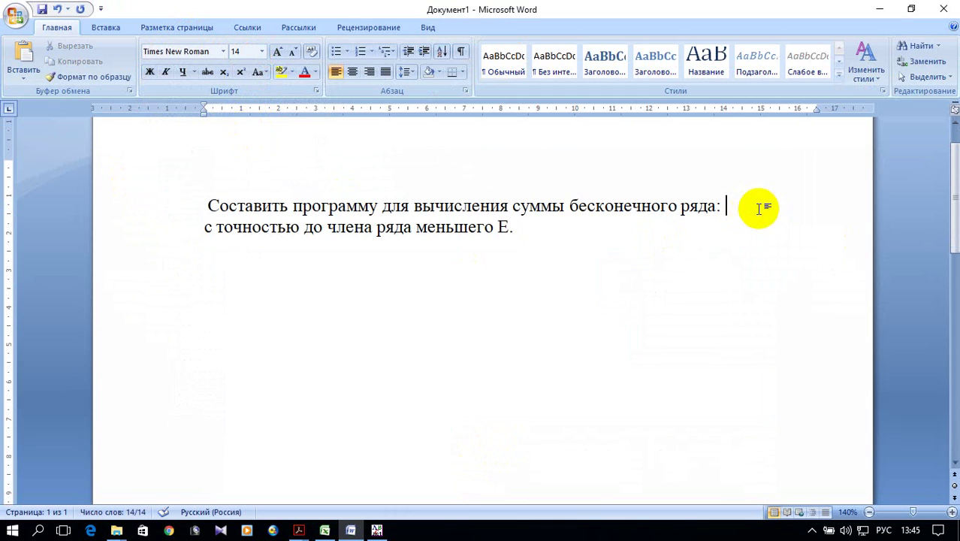
pyautogui.press('Return')
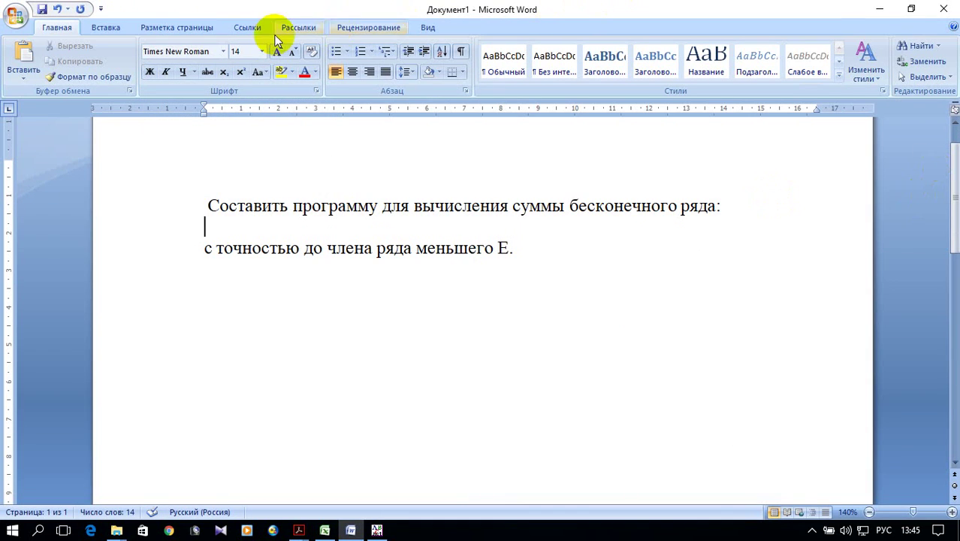
pyautogui.click(111, 28)
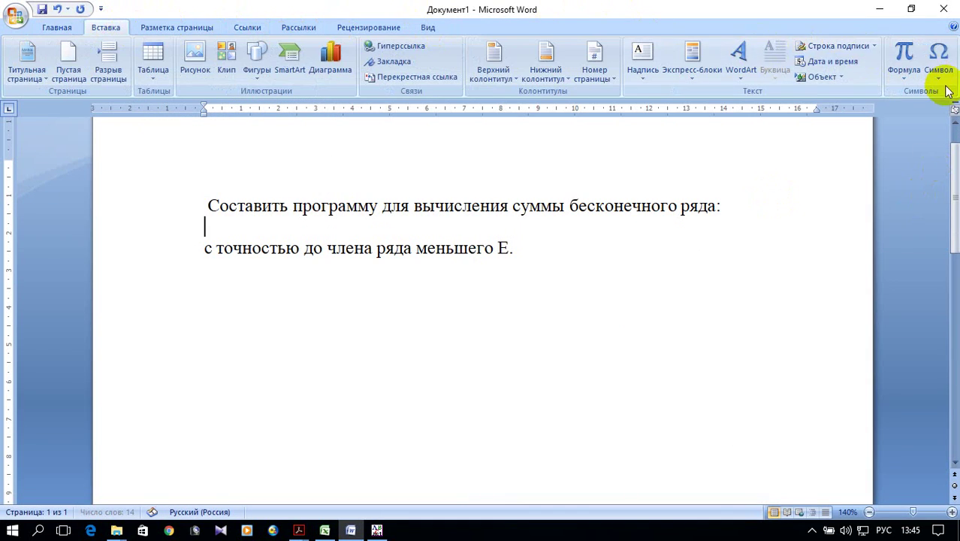
pyautogui.click(905, 75)
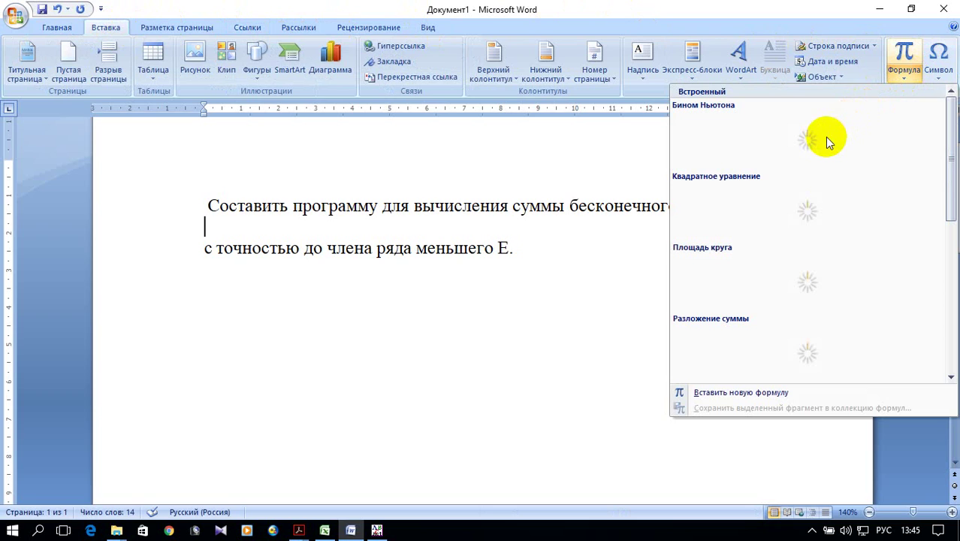
pyautogui.click(735, 393)
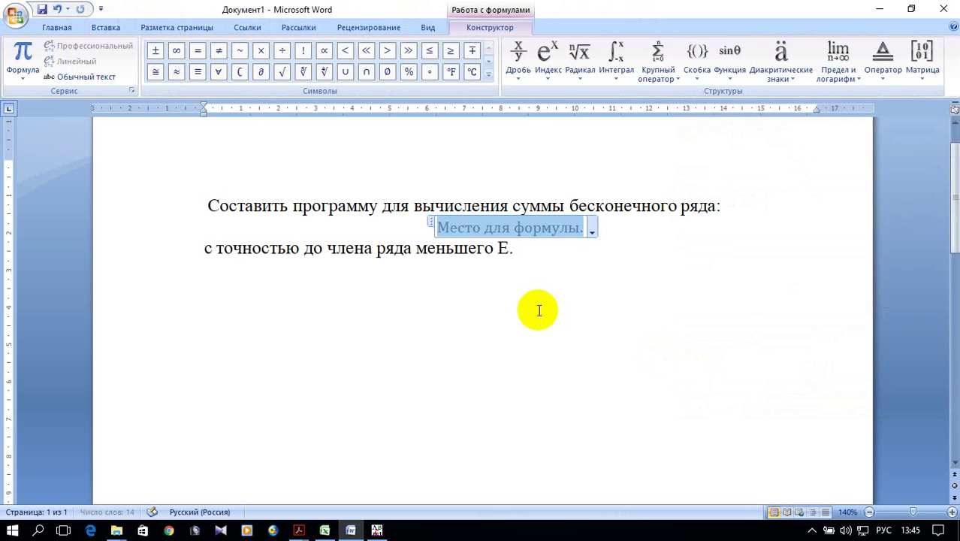
# Step: Enter the start of the series, z=1+x+, in the equation using Latin letters
pyautogui.write('я')
pyautogui.hotkey('alt', 'shift')
pyautogui.press('BackSpace')
pyautogui.write('z')
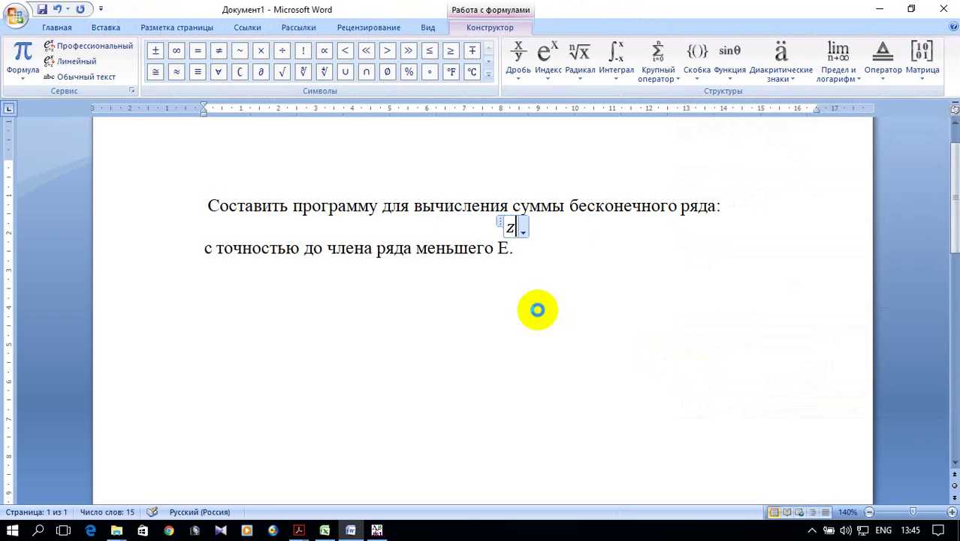
pyautogui.write('=')
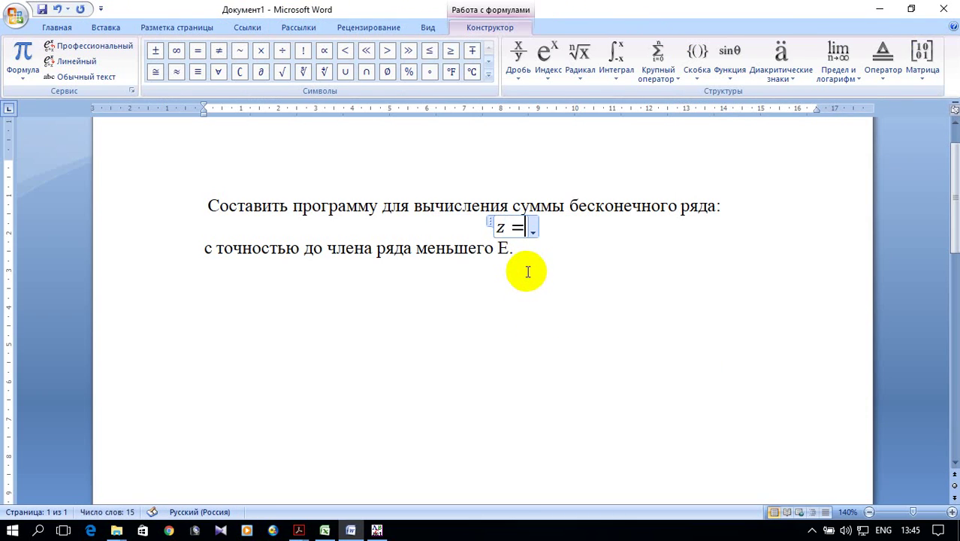
pyautogui.write('1')
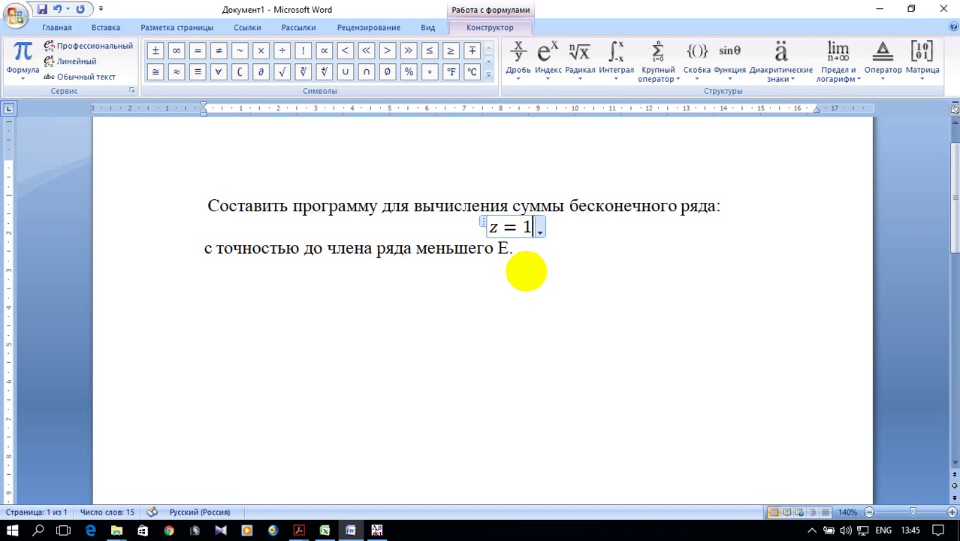
pyautogui.write('+')
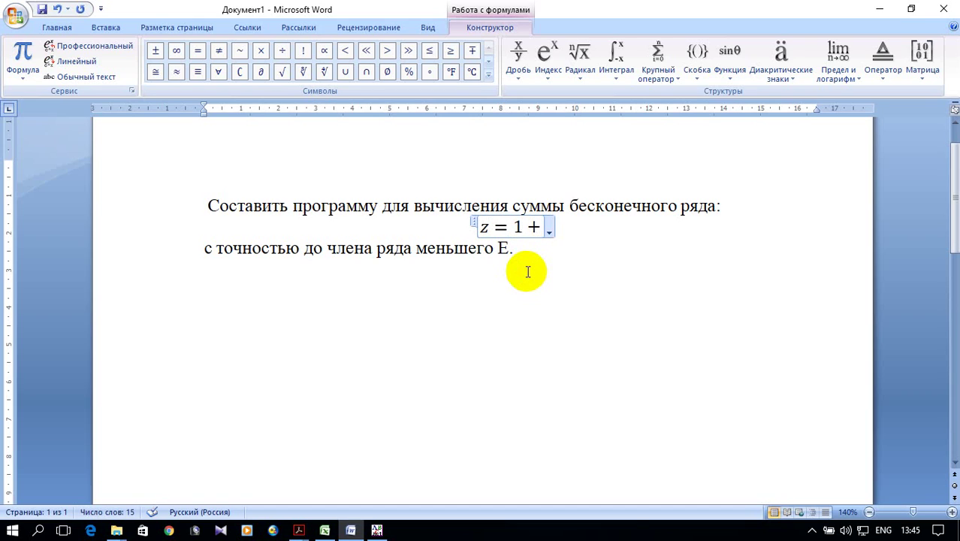
pyautogui.write('x')
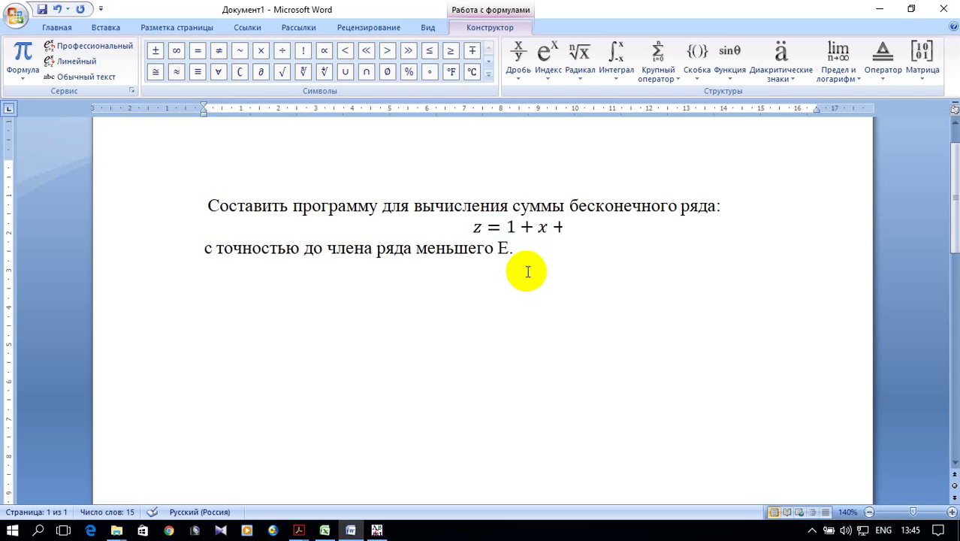
pyautogui.write('+')
# Step: Append a stacked fraction to the equation with numerator x and denominator 2
pyautogui.click(518, 54)
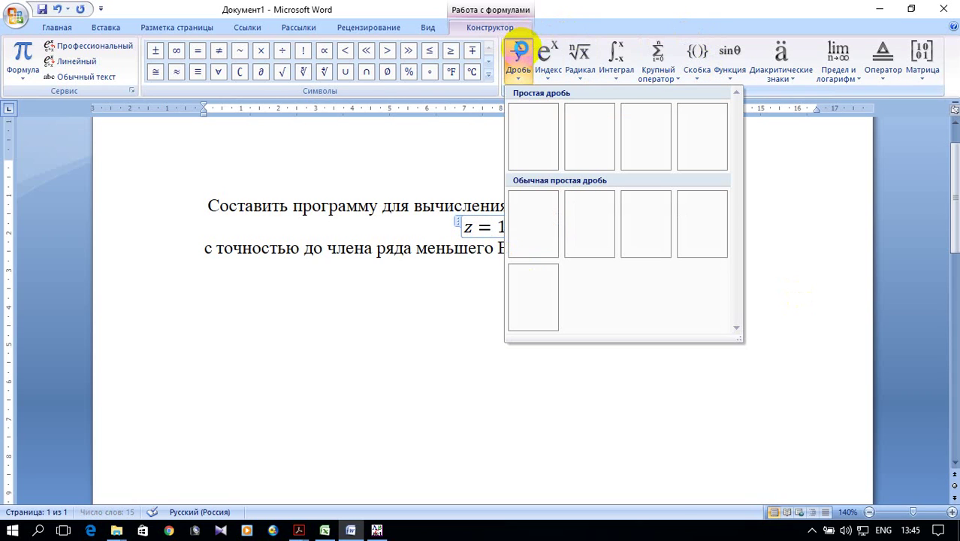
pyautogui.click(535, 136)
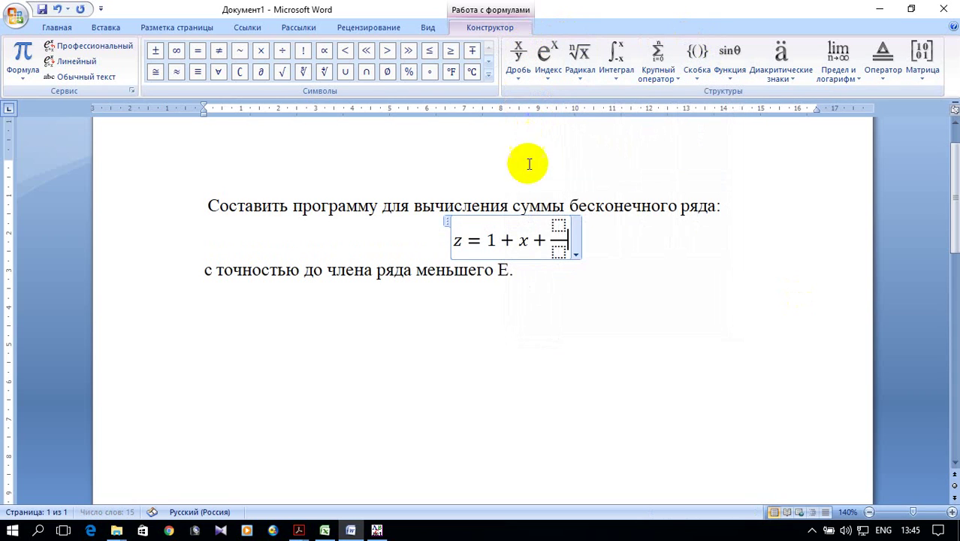
pyautogui.click(558, 224)
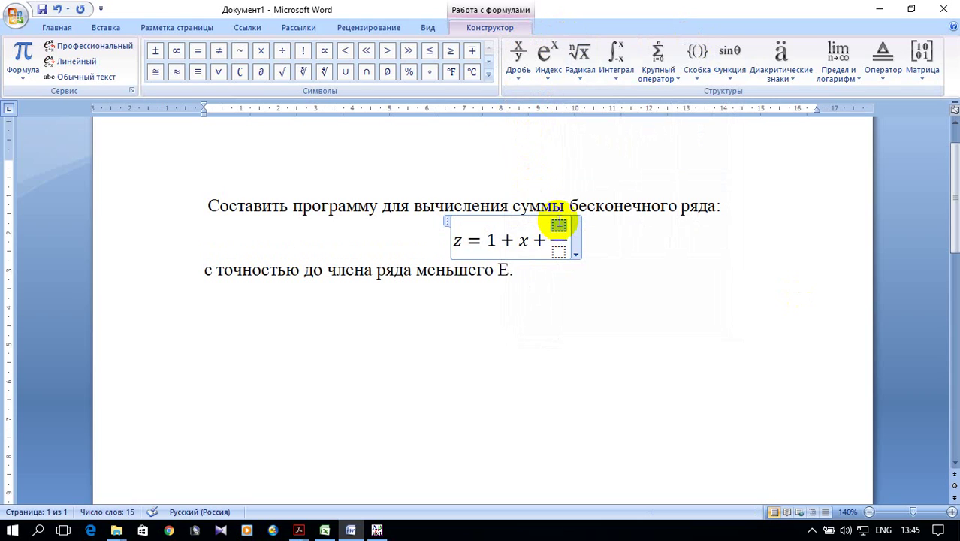
pyautogui.write('x')
pyautogui.click(558, 247)
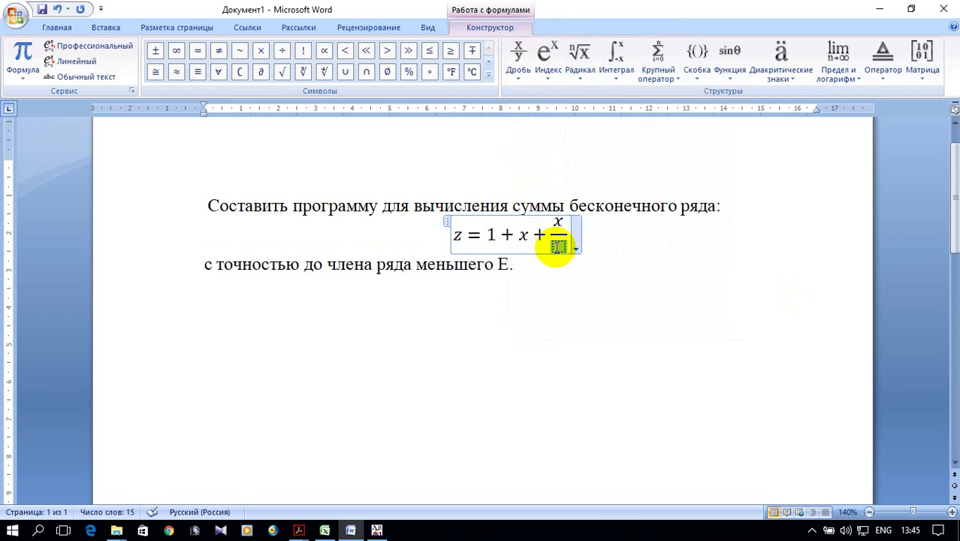
pyautogui.write('1')
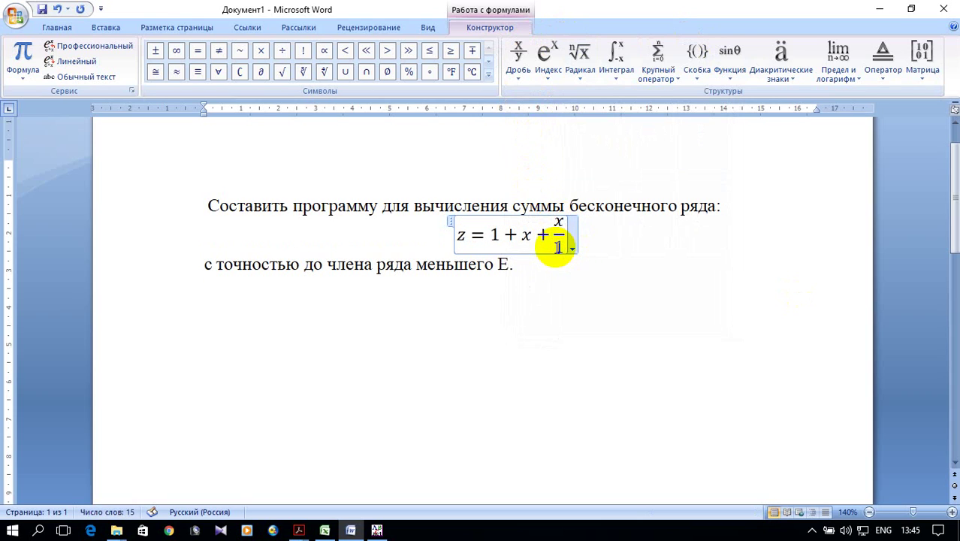
pyautogui.click(561, 252)
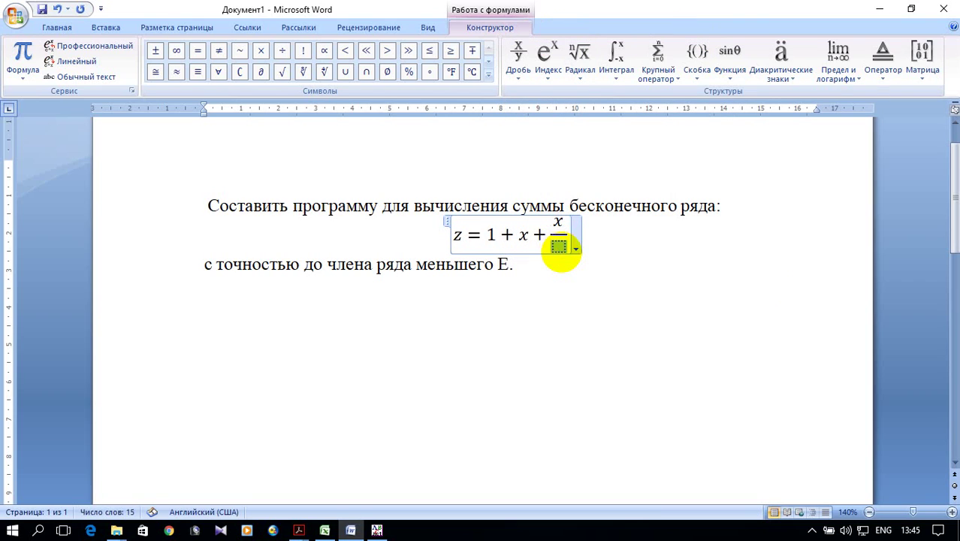
pyautogui.write('2')
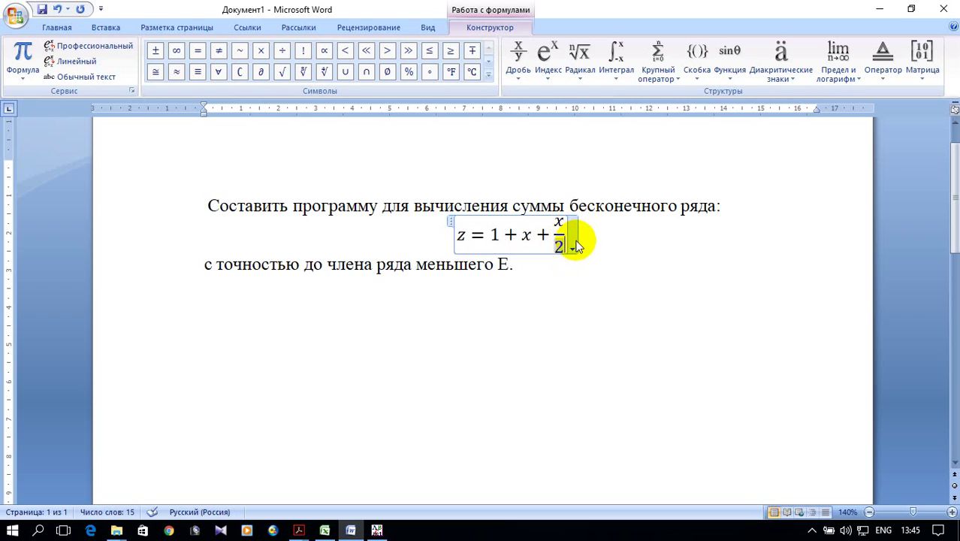
# Step: Try to duplicate the +x/2 term at the end of the equation by copying and pasting, and undo the paste
pyautogui.click(575, 247)
pyautogui.hotkey('shift', 'Left')
pyautogui.hotkey('shift', 'Left')
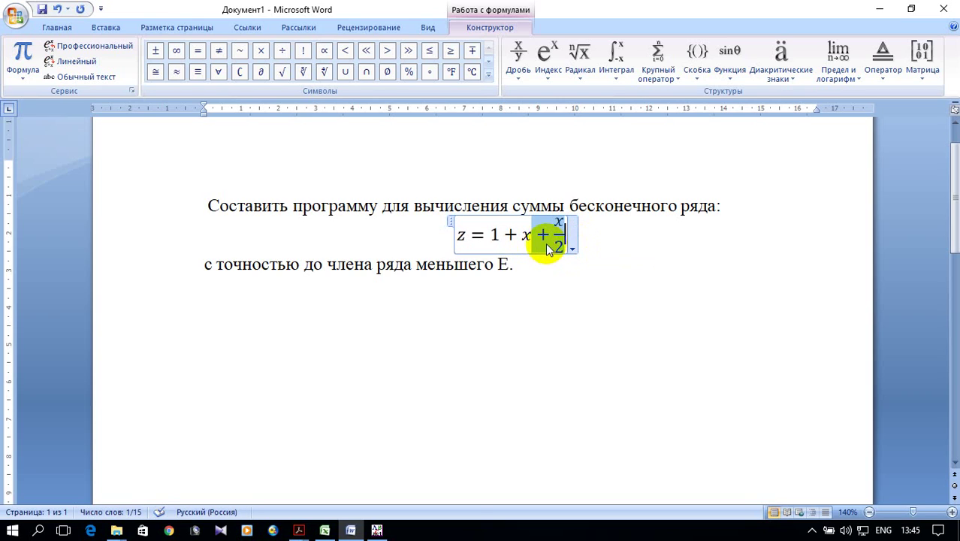
pyautogui.rightClick(555, 242)
pyautogui.click(585, 266)
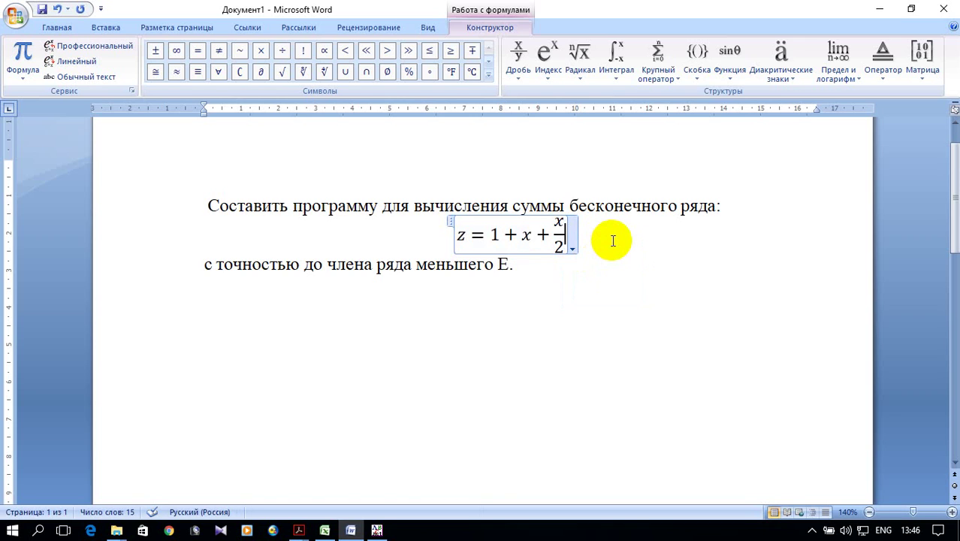
pyautogui.hotkey('ctrl', 'v')
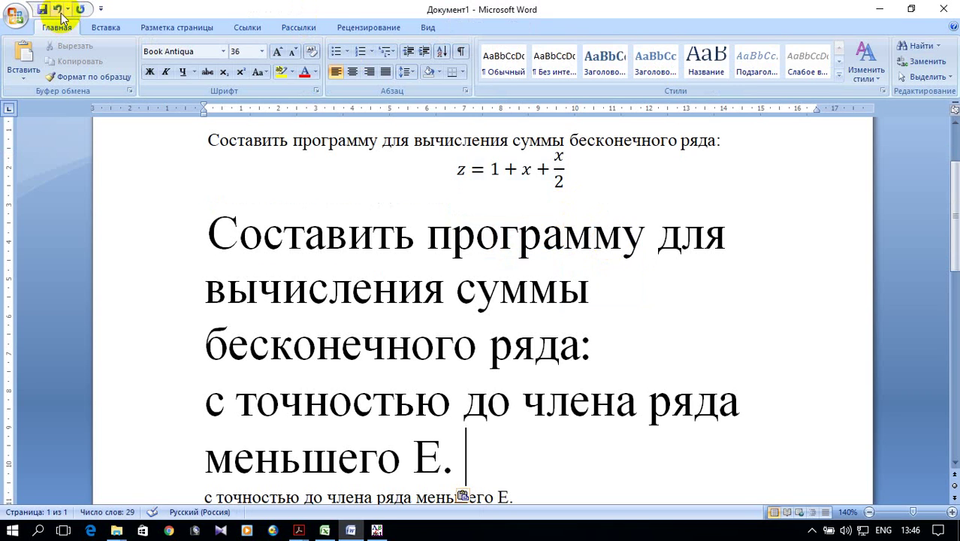
pyautogui.click(58, 10)
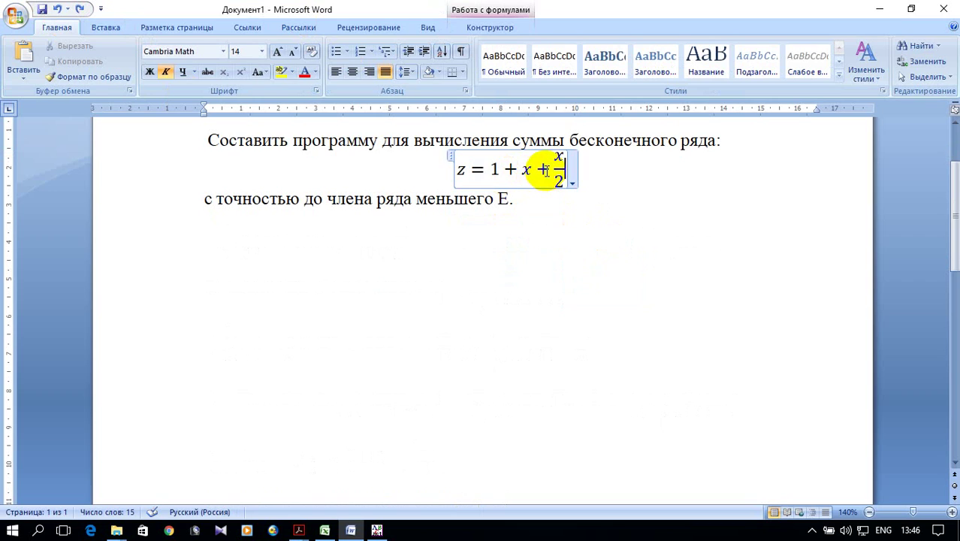
# Step: Select the +x/2 term in the equation
pyautogui.moveTo(528, 169); pyautogui.dragTo(565, 168)
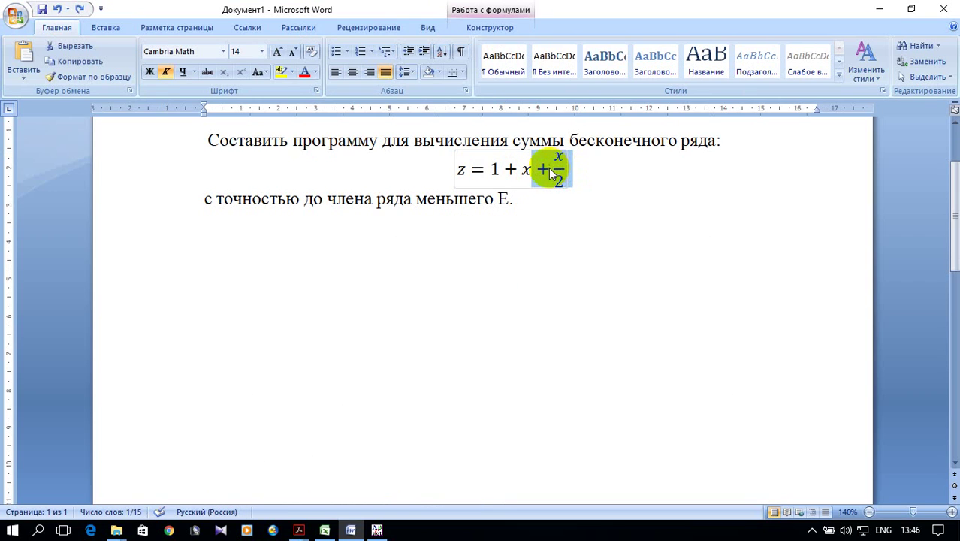